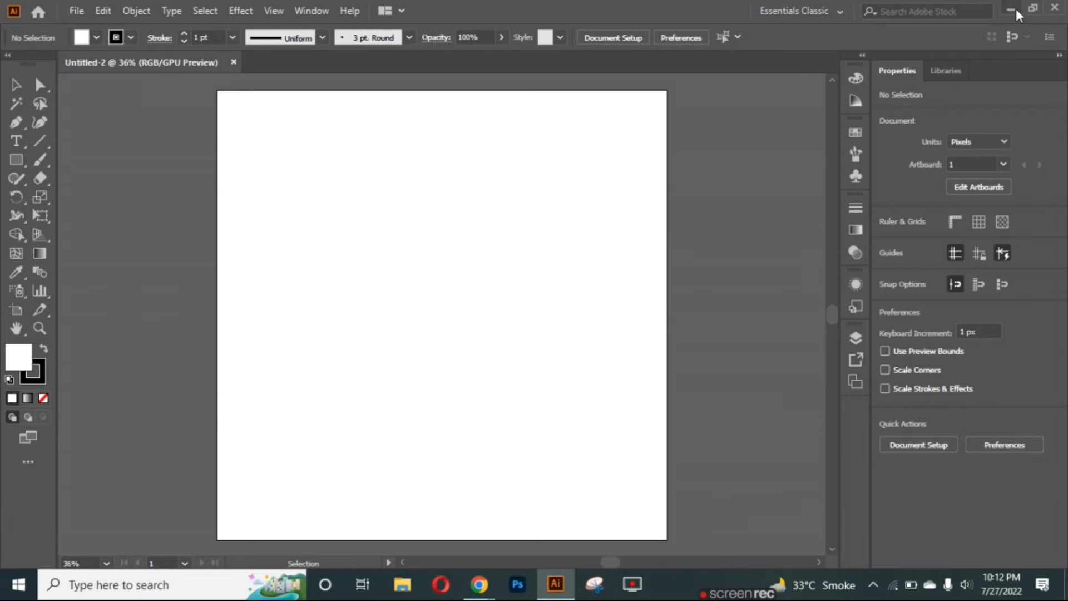
Step: Place the pencil sketch photo from the desktop into the document, fitted to about 394 px wide near the artboard's upper centre
click(1016, 10)
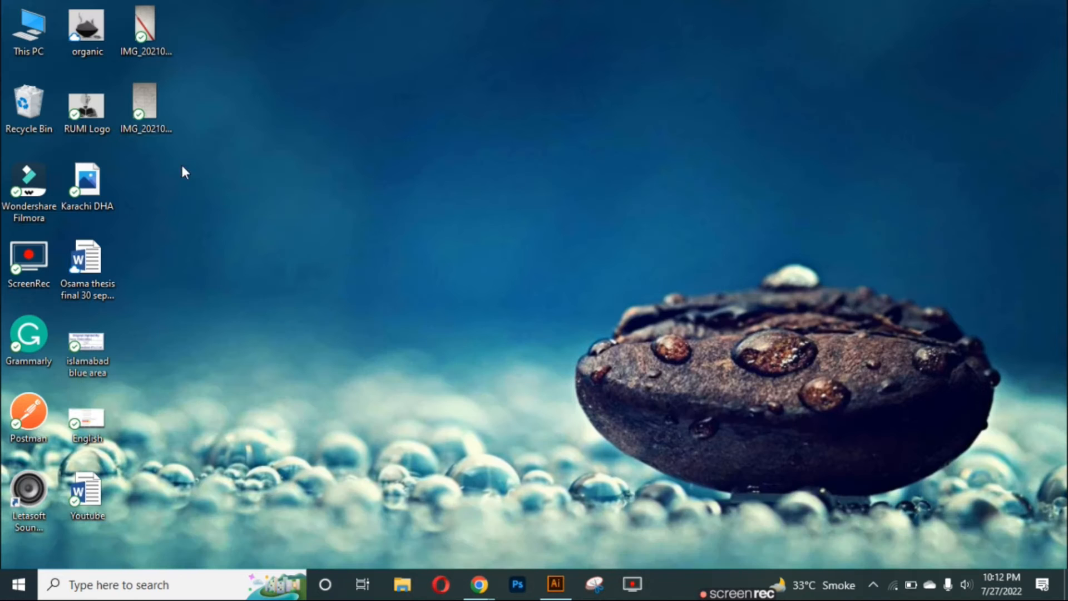
drag(143, 110, 418, 273)
drag(479, 183, 603, 120)
drag(484, 287, 499, 276)
drag(538, 354, 528, 337)
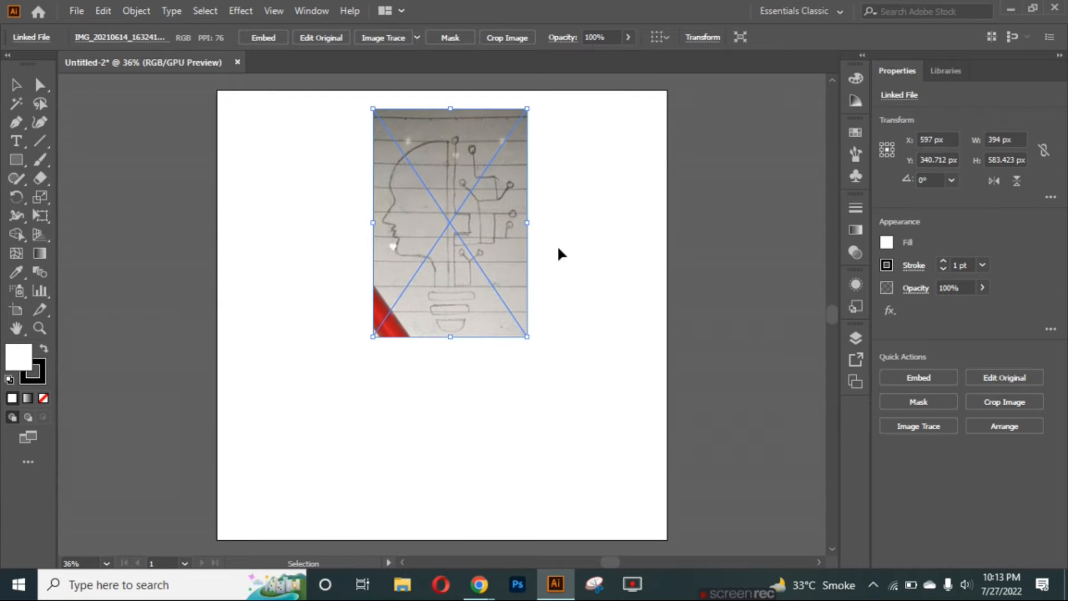
Step: Lower the sketch photo's opacity to 40% and lock it as a tracing template
click(982, 288)
drag(971, 308, 948, 307)
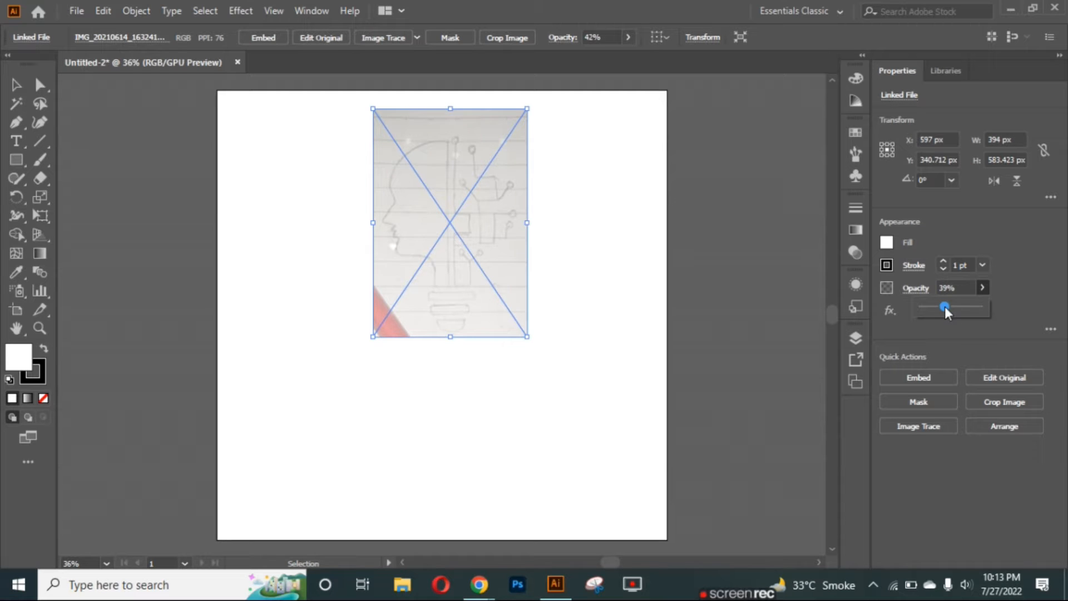
click(137, 11)
mouse_move(333, 112)
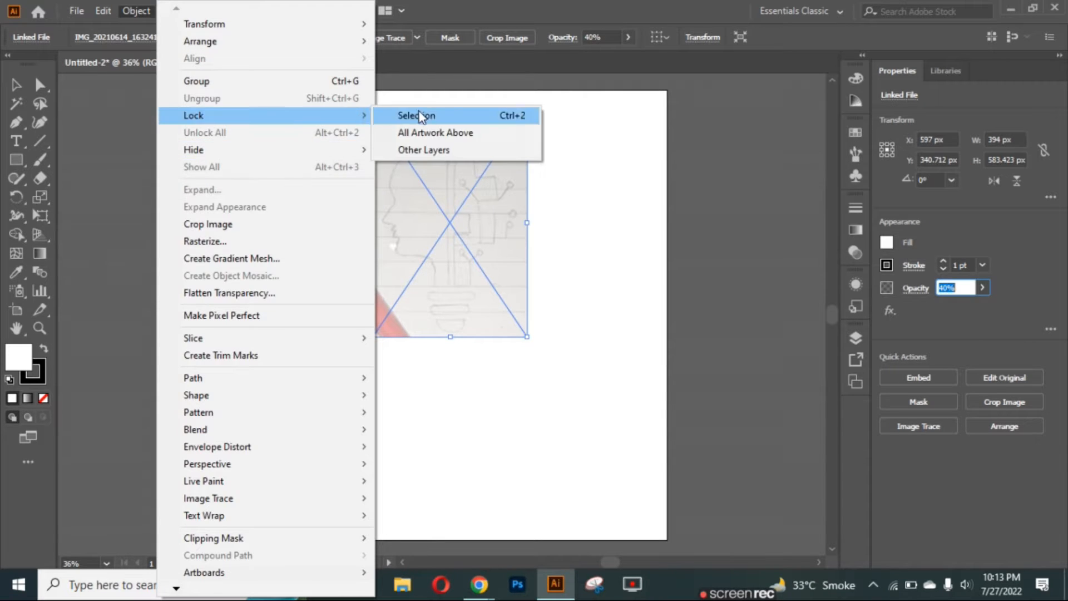
click(418, 112)
Step: Start tracing the sketched face profile with the Pen tool, following the forehead curve down to the nose
key(plus)
key(ctrl+plus)
drag(831, 313, 832, 308)
key(ctrl+plus)
key(p)
click(451, 163)
drag(365, 195, 342, 316)
key(ctrl+z)
click(334, 314)
key(ctrl+equal)
Step: Continue the profile path around the lips, chin and neck, then close it with the straight back edge
click(466, 319)
drag(471, 325, 483, 355)
click(471, 325)
click(477, 336)
click(482, 366)
drag(499, 405, 532, 399)
click(499, 404)
drag(582, 439, 583, 496)
click(583, 490)
click(622, 491)
click(618, 88)
Step: Trace the circuit line beside the head with its square notch, base and short diagonal end, then deselect it
click(642, 98)
click(643, 289)
click(679, 289)
click(679, 343)
click(641, 344)
click(641, 485)
click(683, 486)
click(682, 421)
click(702, 403)
key(v)
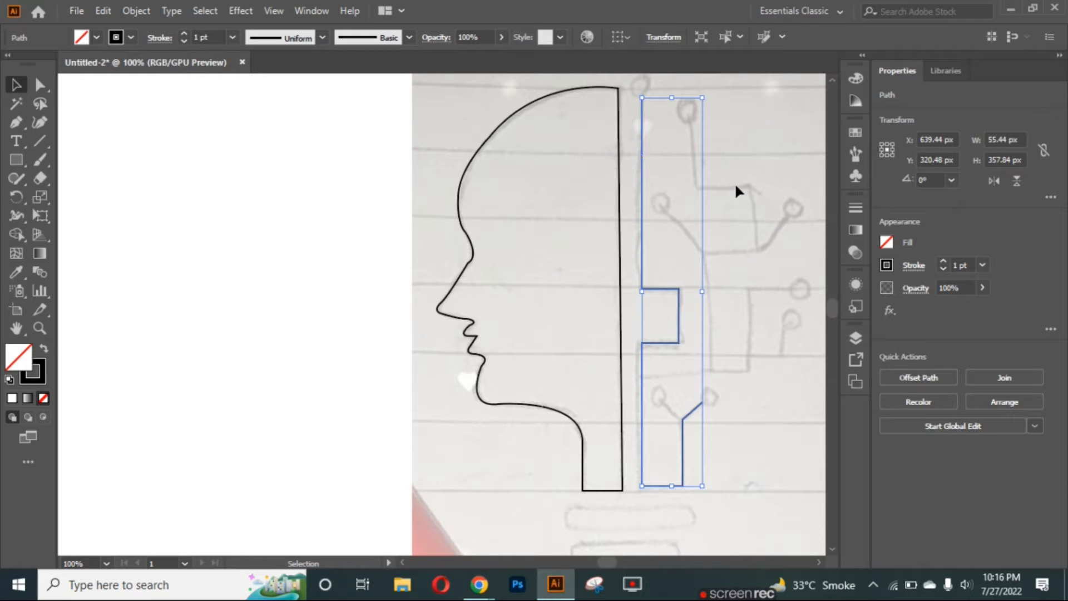
click(768, 228)
Step: Trace the stepped circuit line from the upper node down to the vertical line beside the head with the Pen tool
key(p)
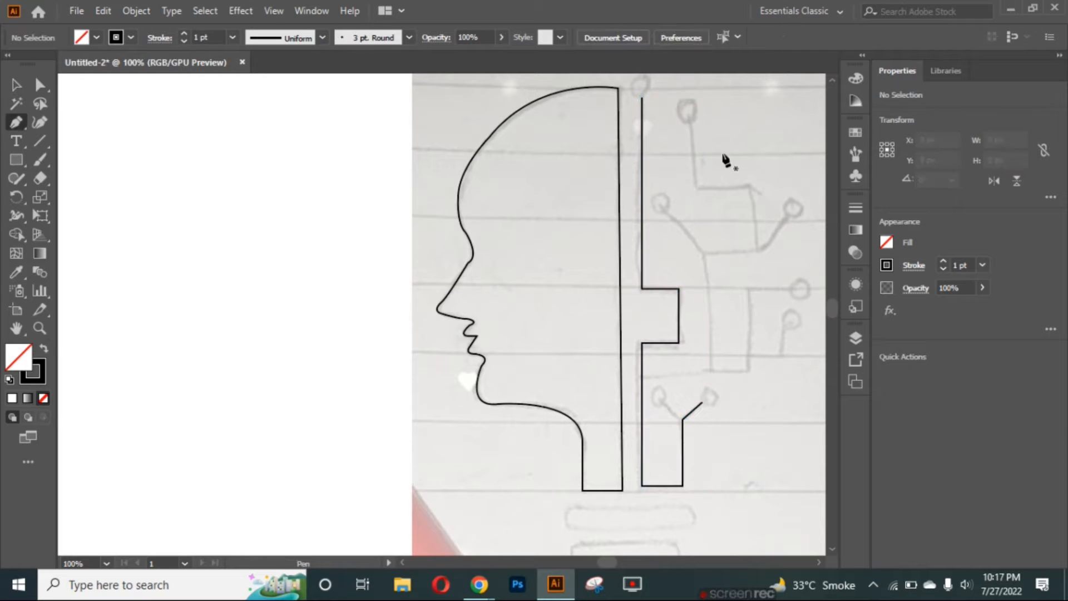
click(688, 120)
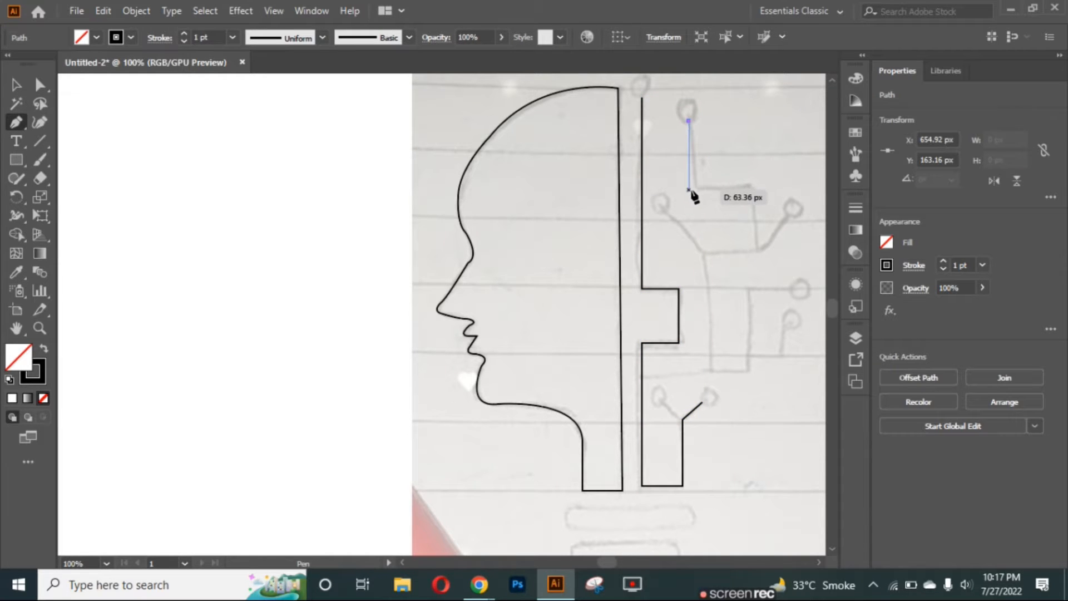
click(689, 190)
click(749, 186)
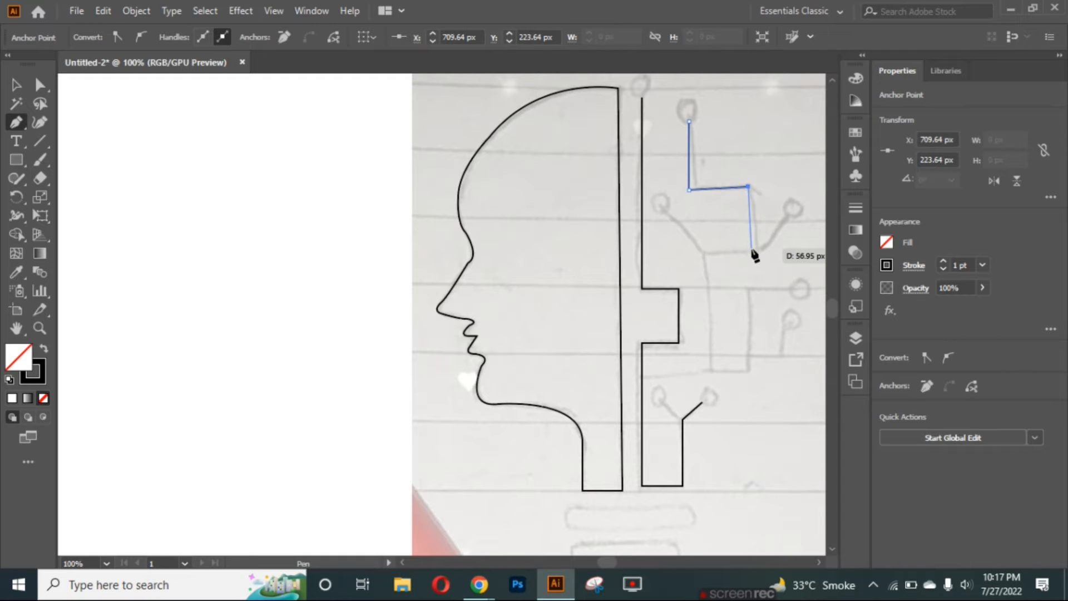
click(752, 250)
click(702, 255)
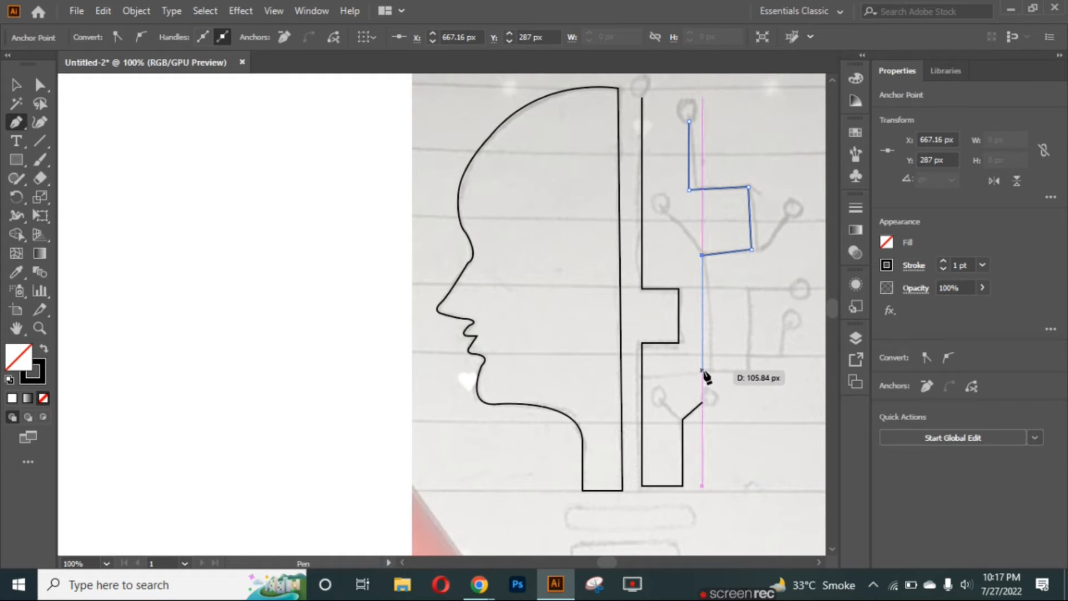
click(702, 370)
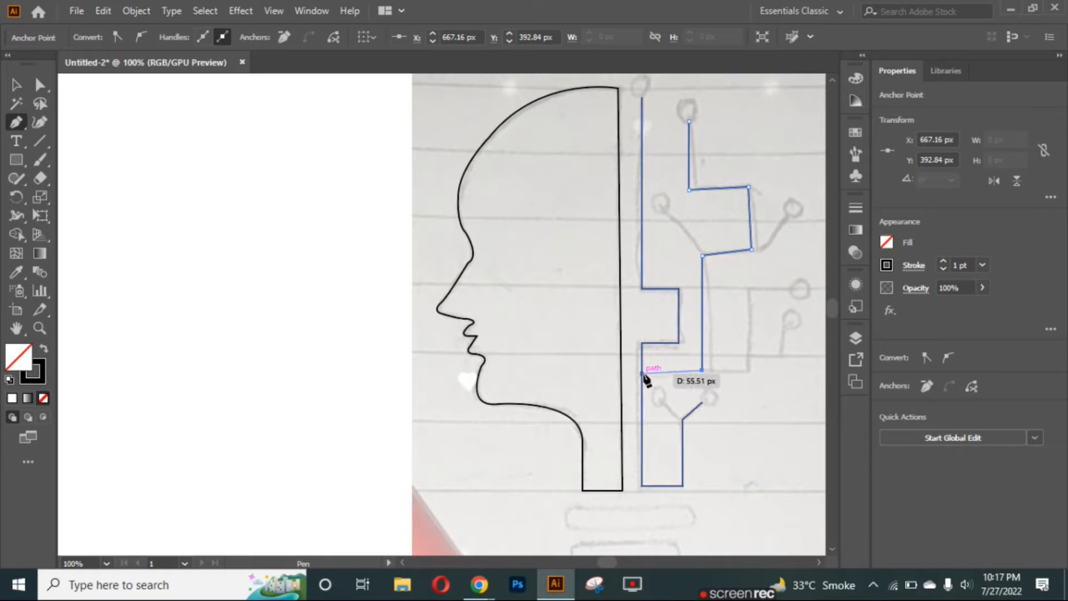
click(643, 372)
Step: Trace the outer angular circuit branch from its side node down and back to the stepped line's lower corner
click(790, 288)
click(747, 289)
click(747, 373)
click(706, 373)
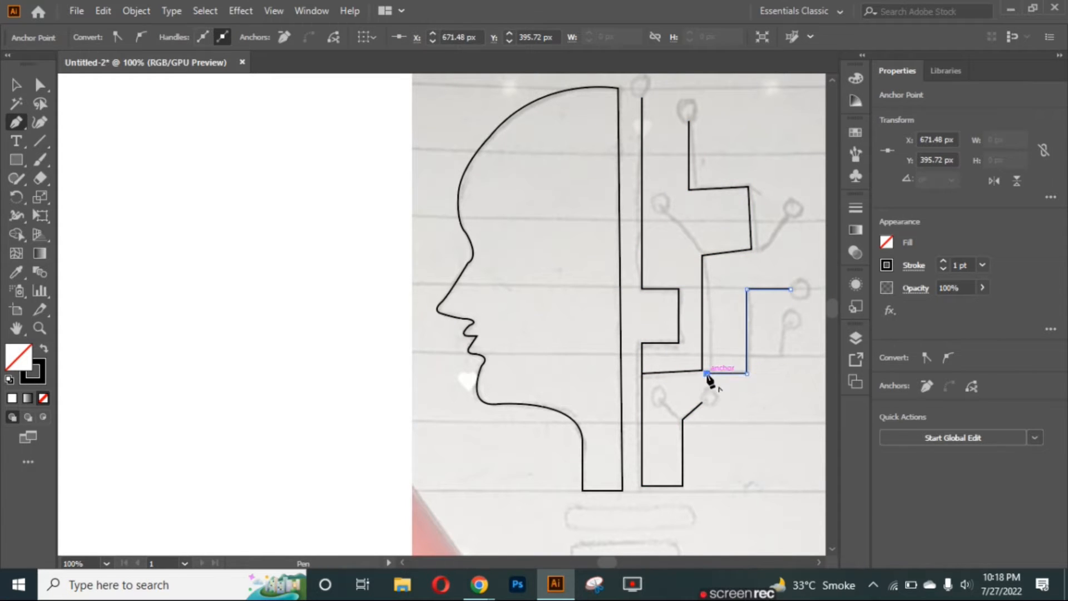
key(Escape)
Step: Draw the two short diagonal branches leading from the middle nodes to the stepped circuit line's corners
click(668, 215)
click(702, 255)
key(Escape)
click(786, 214)
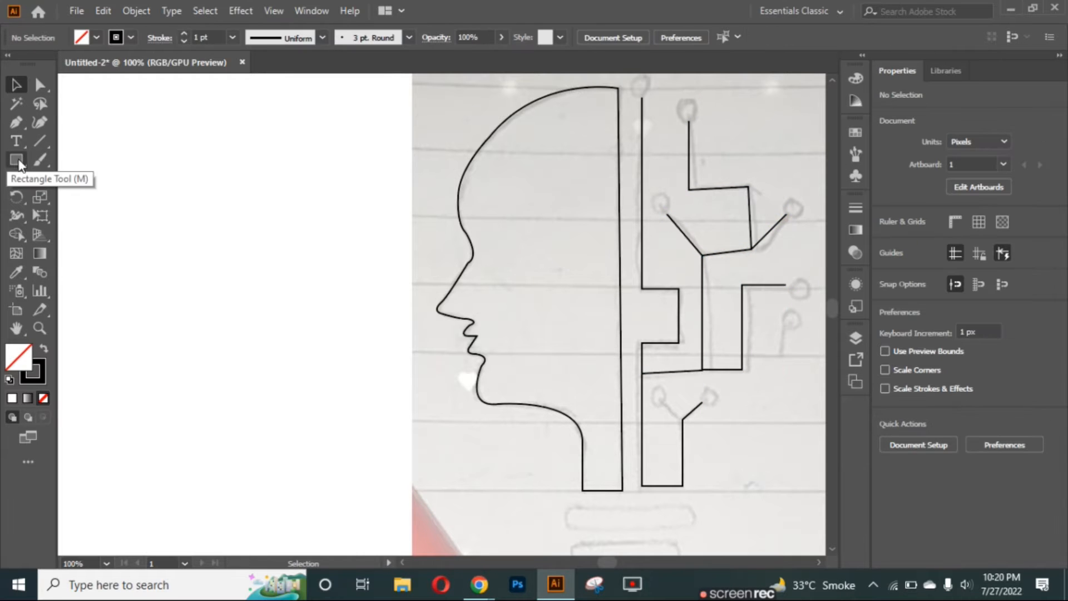
Step: Draw an 18 px circle on the top node with the Ellipse tool and copy it onto the other circuit line ends
drag(16, 160, 84, 194)
drag(631, 77, 687, 111)
drag(687, 111, 711, 396)
Step: Trace the missing bent branch off the outer circuit line and the second diagonal of the lower fork
click(15, 122)
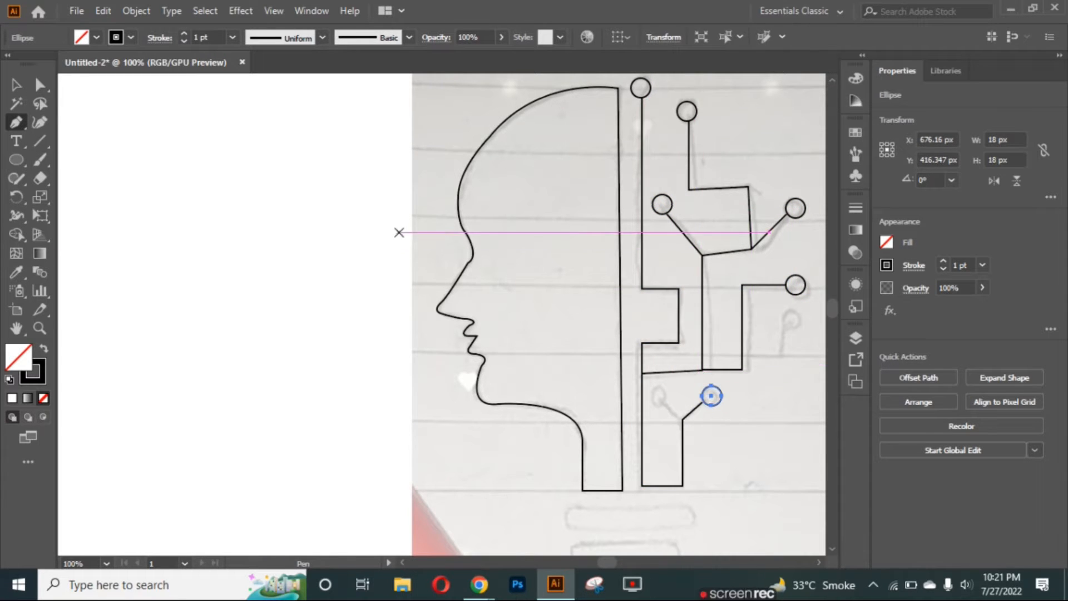
click(745, 354)
click(781, 354)
click(789, 327)
key(Return)
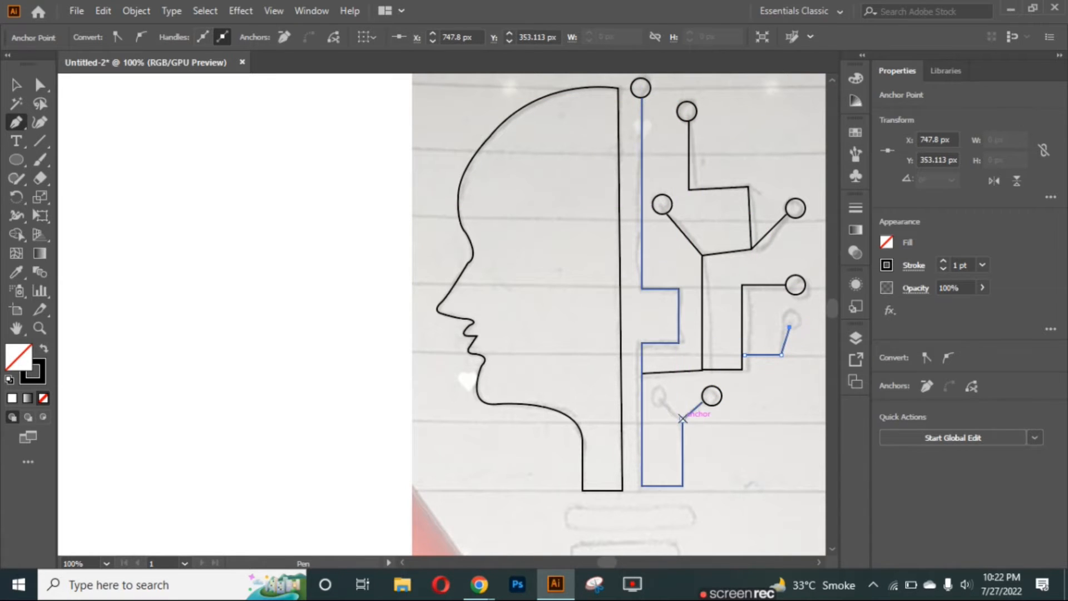
click(682, 420)
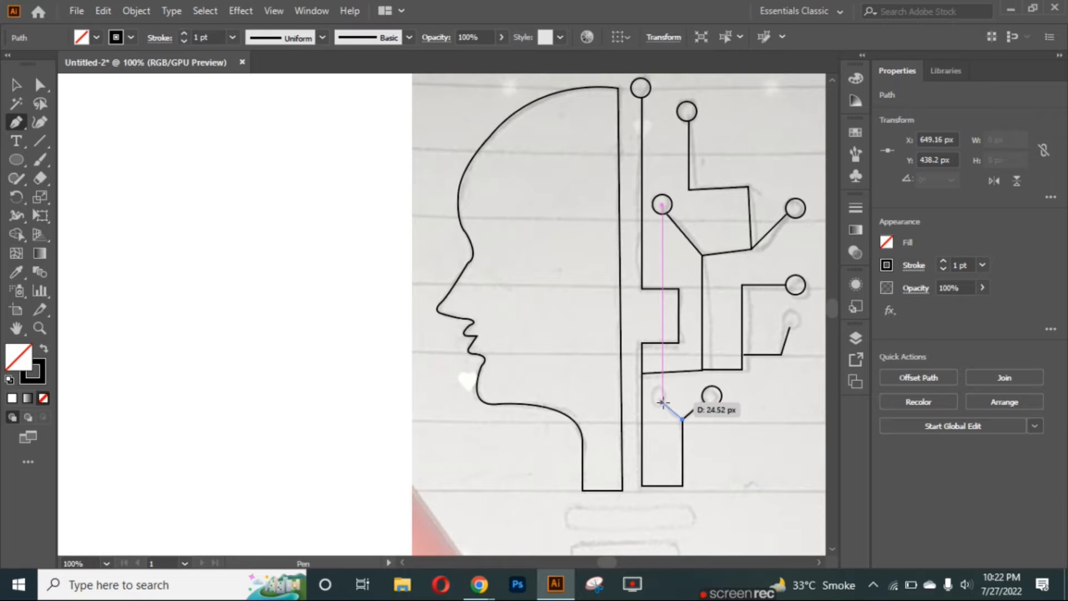
click(662, 404)
Step: Copy the 18 px node circle onto the bent branch's end and the lower fork's open end
key(v)
click(721, 397)
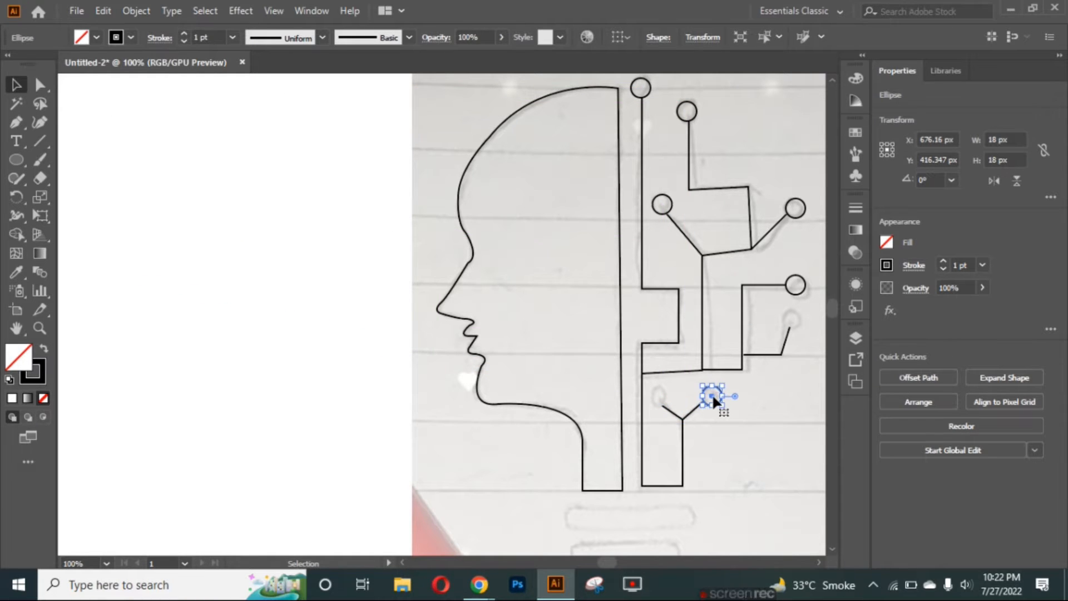
drag(713, 395, 794, 318)
click(665, 409)
click(763, 402)
click(704, 395)
click(435, 350)
Step: Draw a rounded rectangle about 120 px by 22 px over the upper bar of the sketched bulb base
key(ctrl+minus)
key(ctrl+minus)
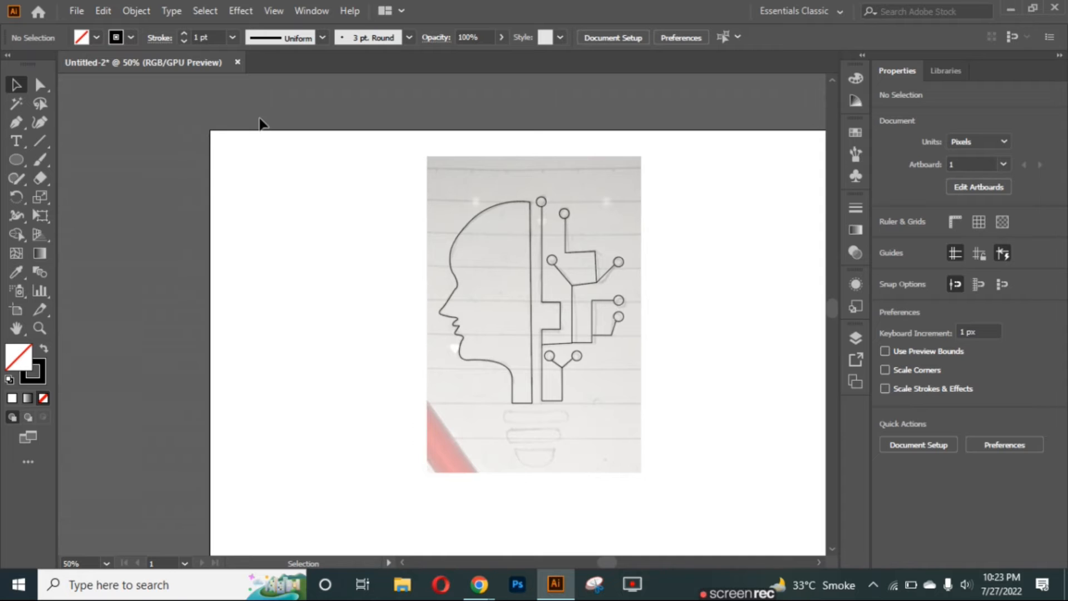
click(17, 162)
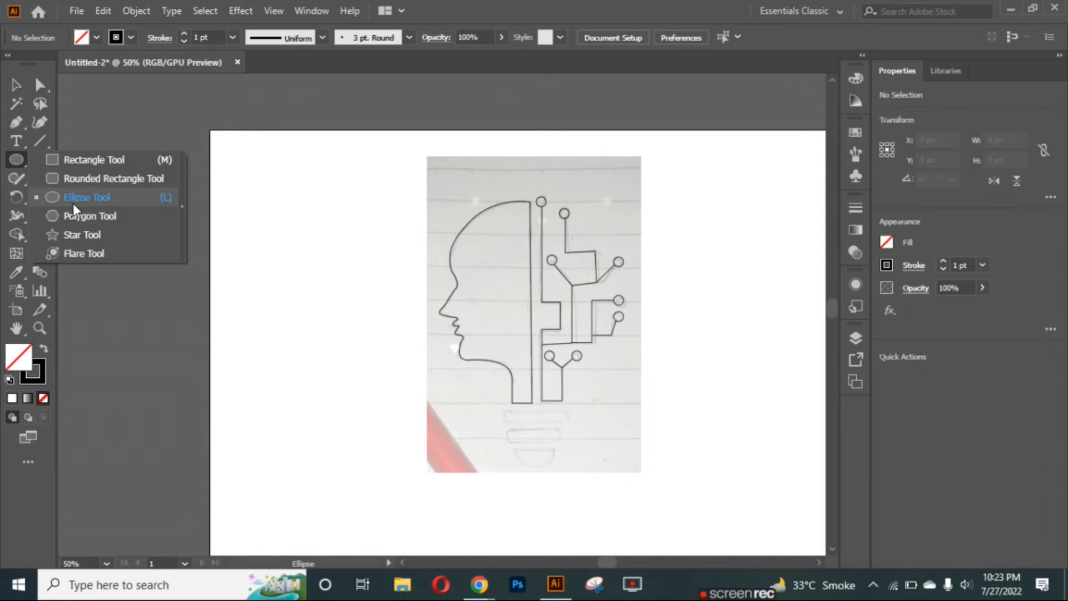
click(82, 181)
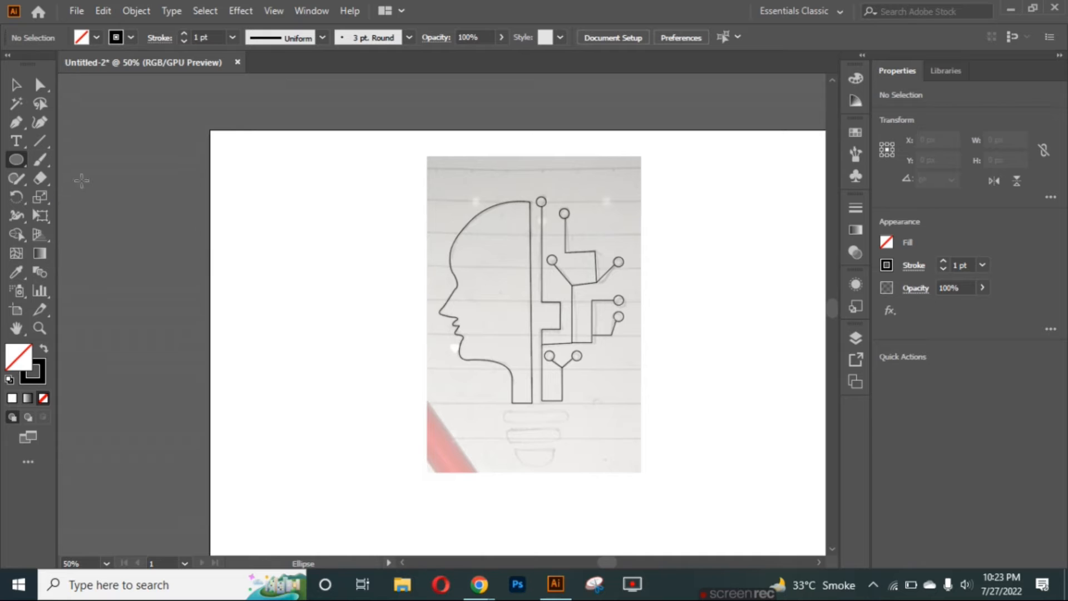
drag(506, 412, 569, 423)
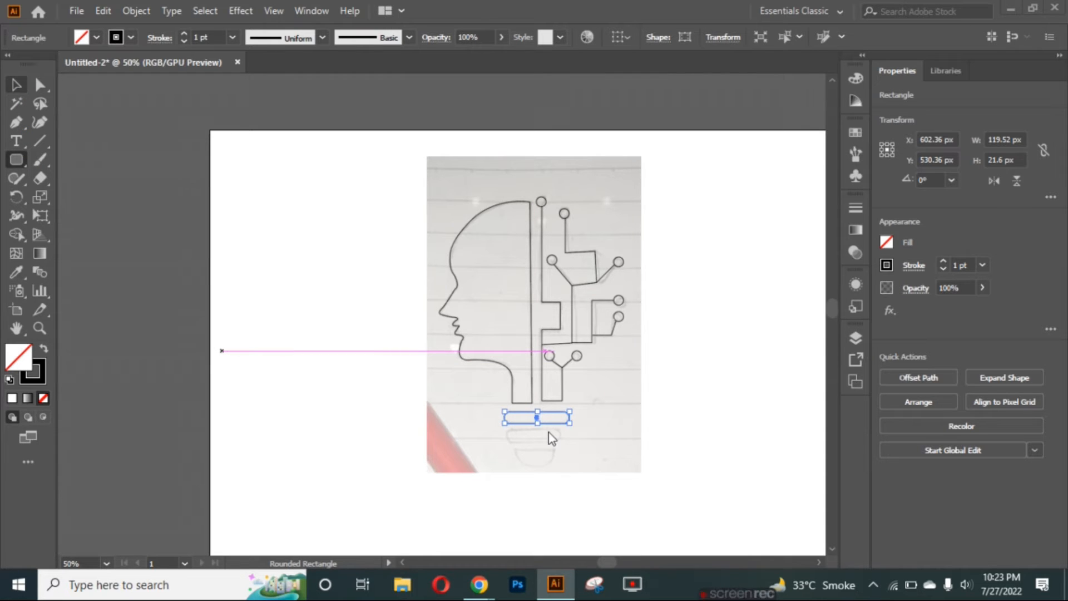
Step: Duplicate the rounded bar just below the first one, make the copy narrower and centre it
key(v)
mouse_move(542, 416)
mouse_down()
mouse_move(544, 438)
mouse_move(538, 431)
mouse_up()
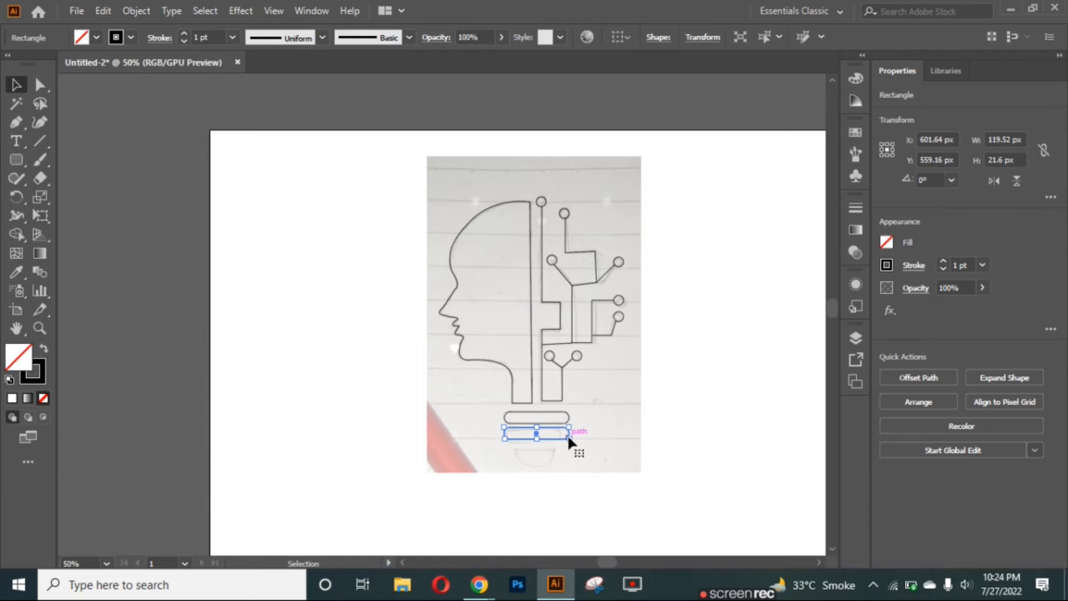
drag(569, 437, 554, 433)
click(533, 433)
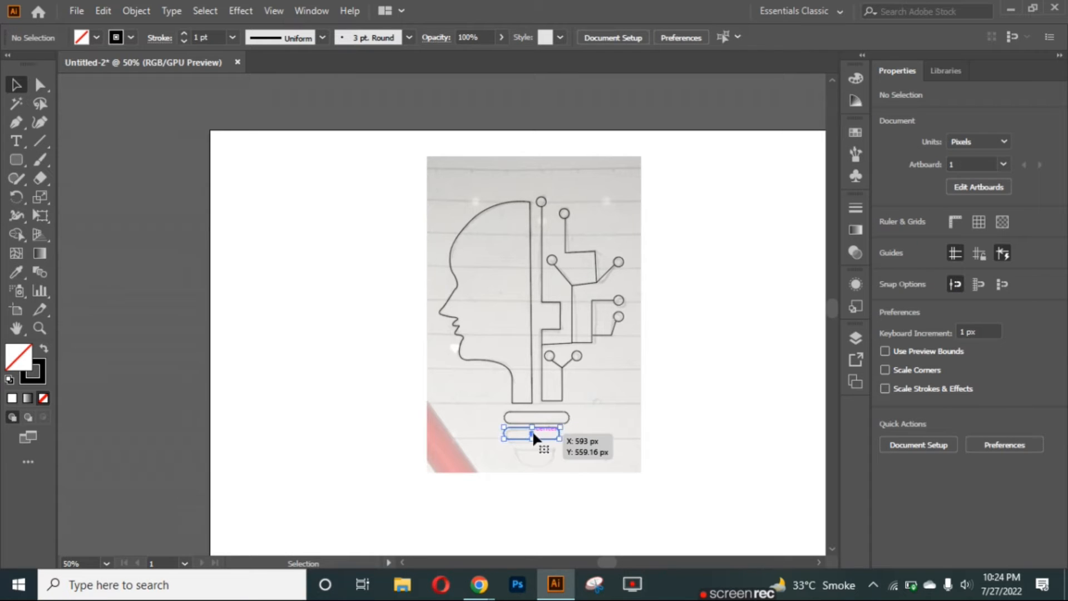
drag(533, 432, 537, 433)
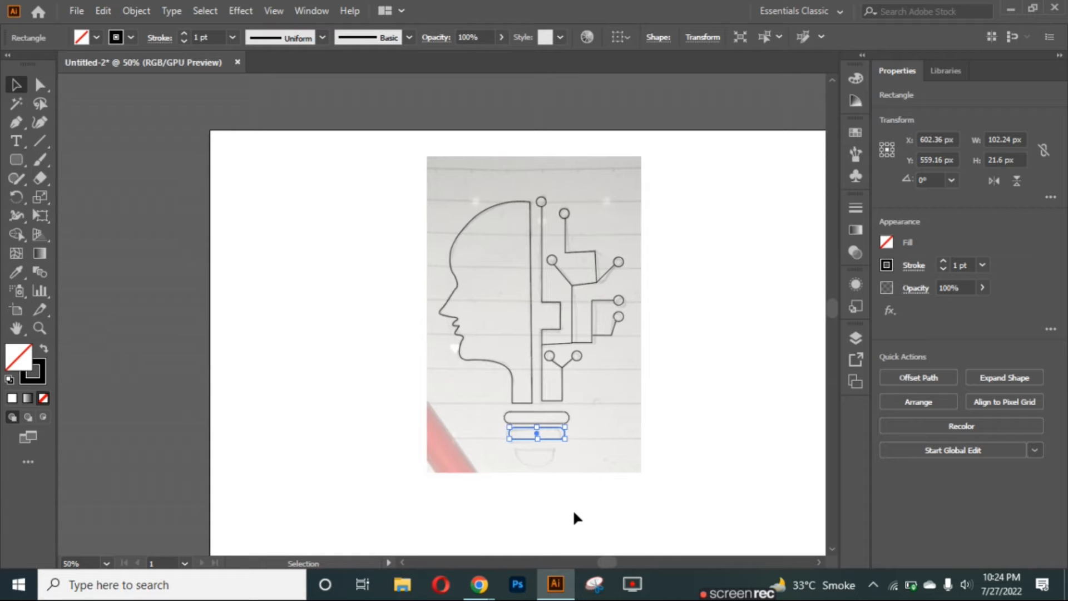
drag(571, 432, 557, 435)
click(430, 465)
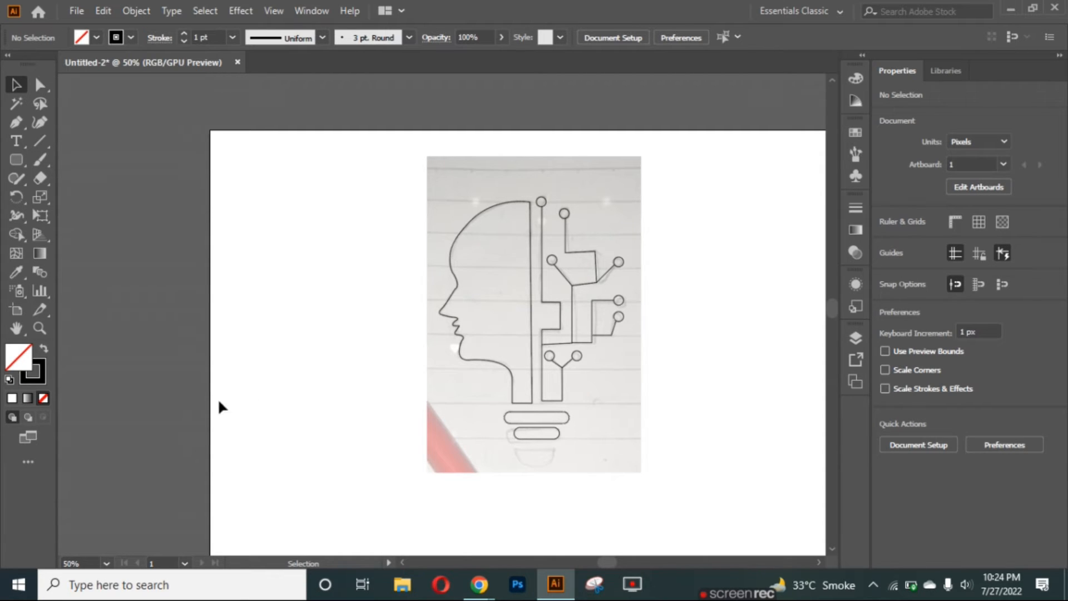
Step: Draw a circle about 59 px in diameter centred below the two rounded bars
click(19, 158)
click(19, 159)
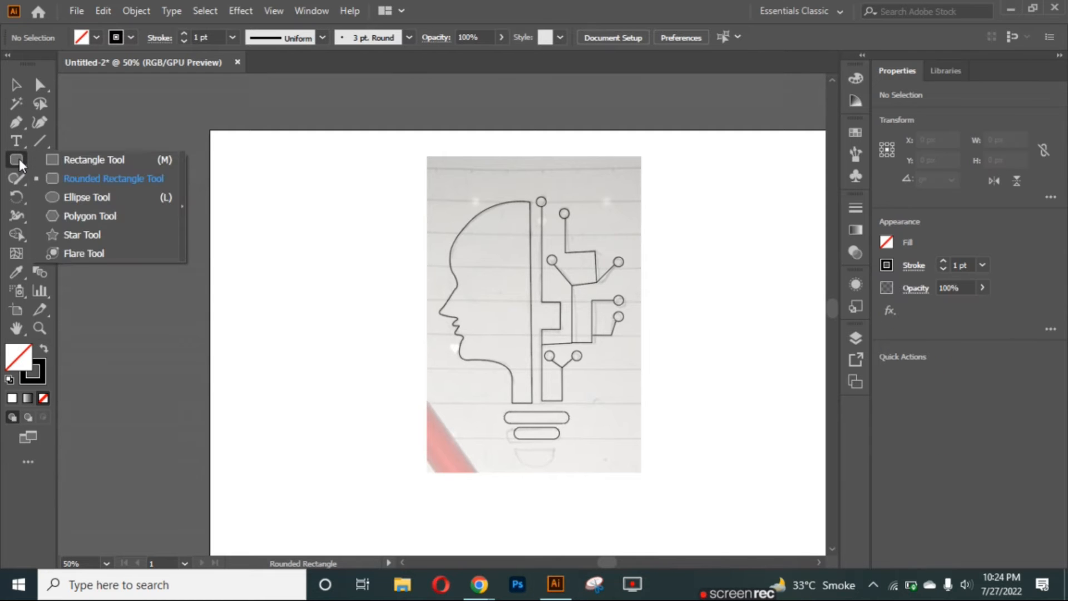
click(63, 199)
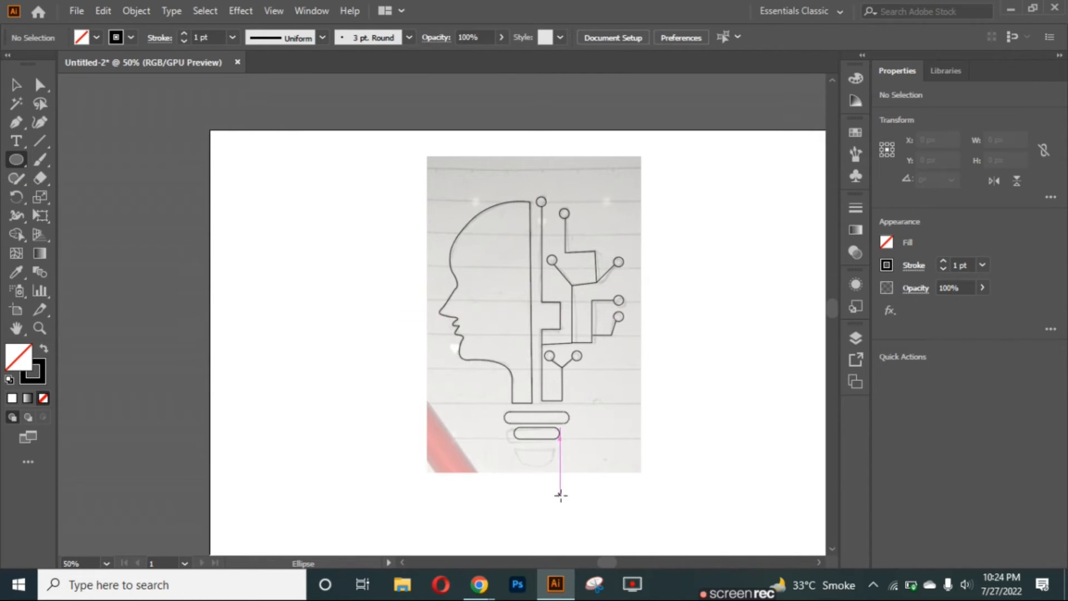
drag(514, 445, 535, 455)
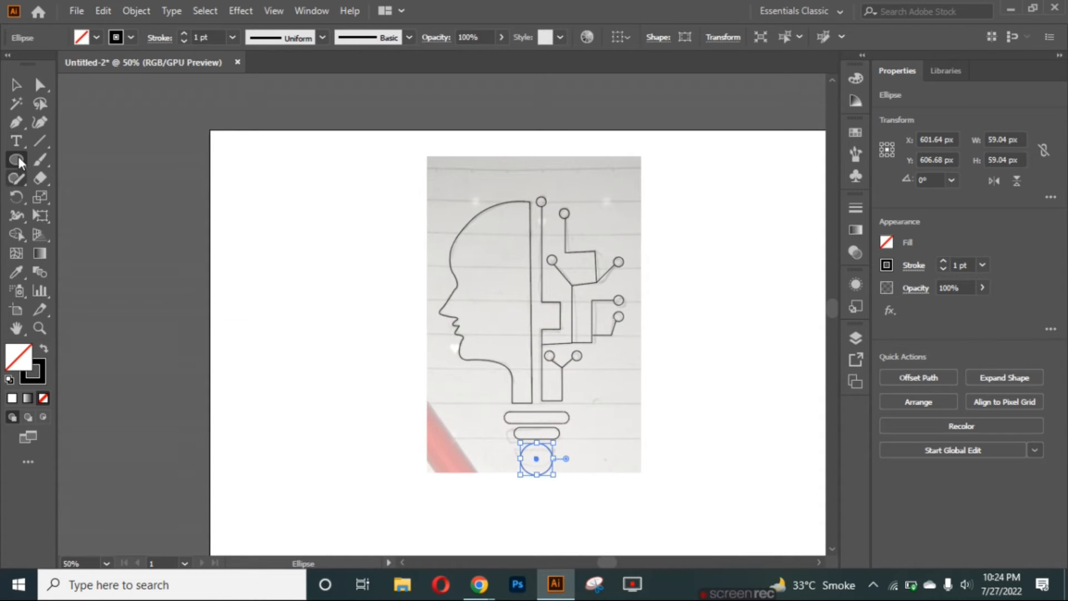
Step: Delete the circle's top anchor point and move the remaining shape up closer to the smaller bar
right_click(18, 125)
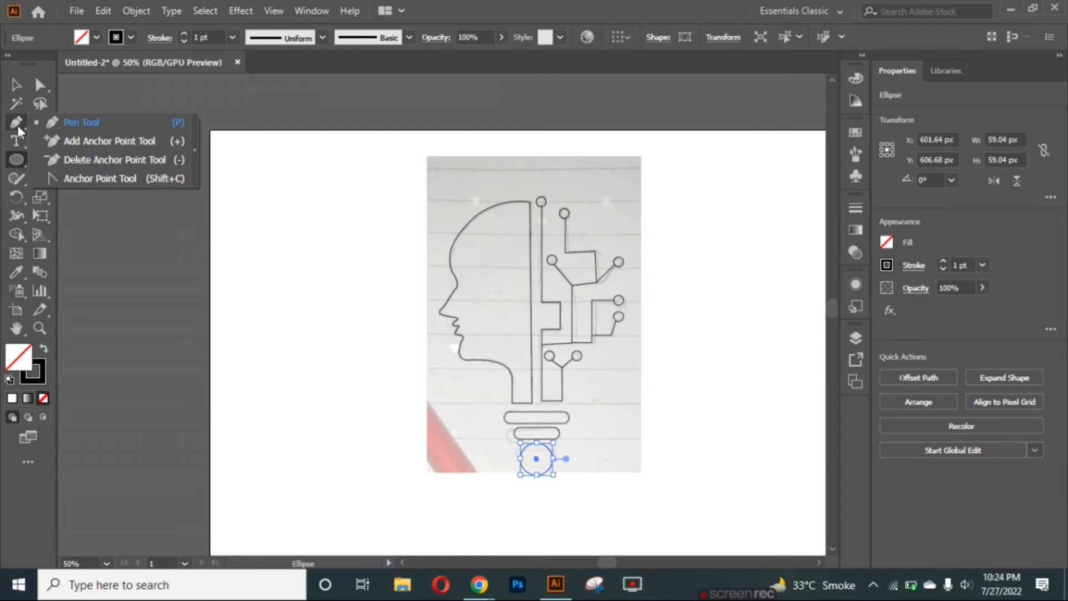
click(58, 162)
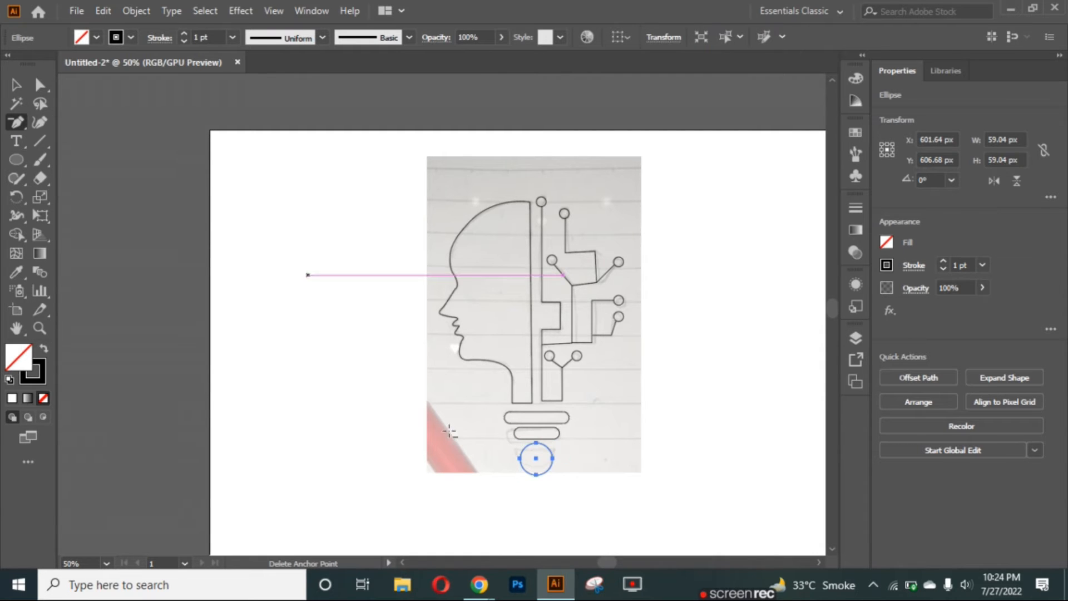
click(521, 457)
key(v)
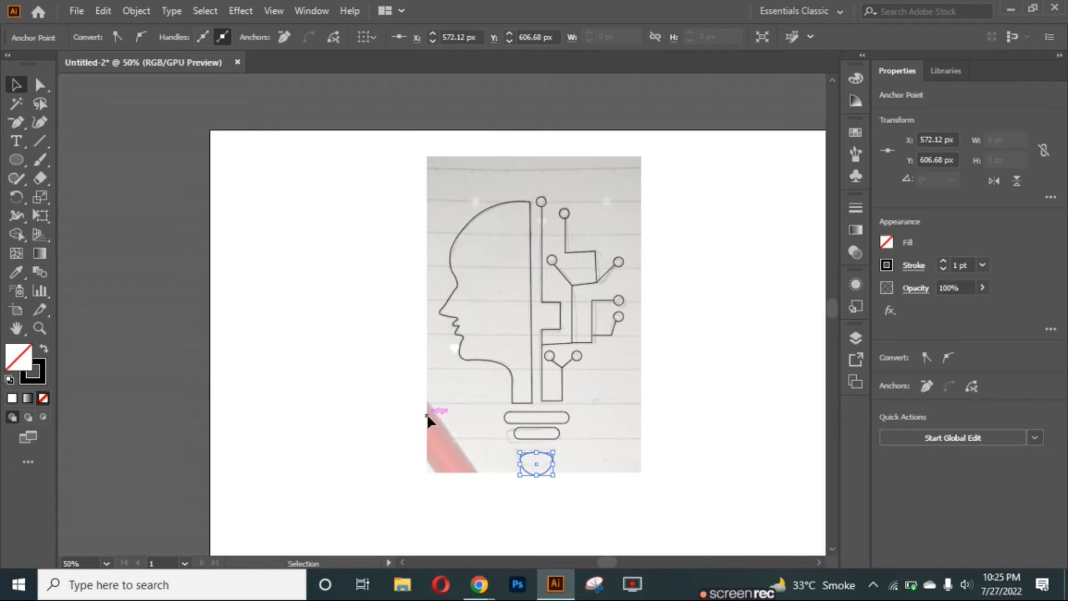
drag(537, 464, 537, 457)
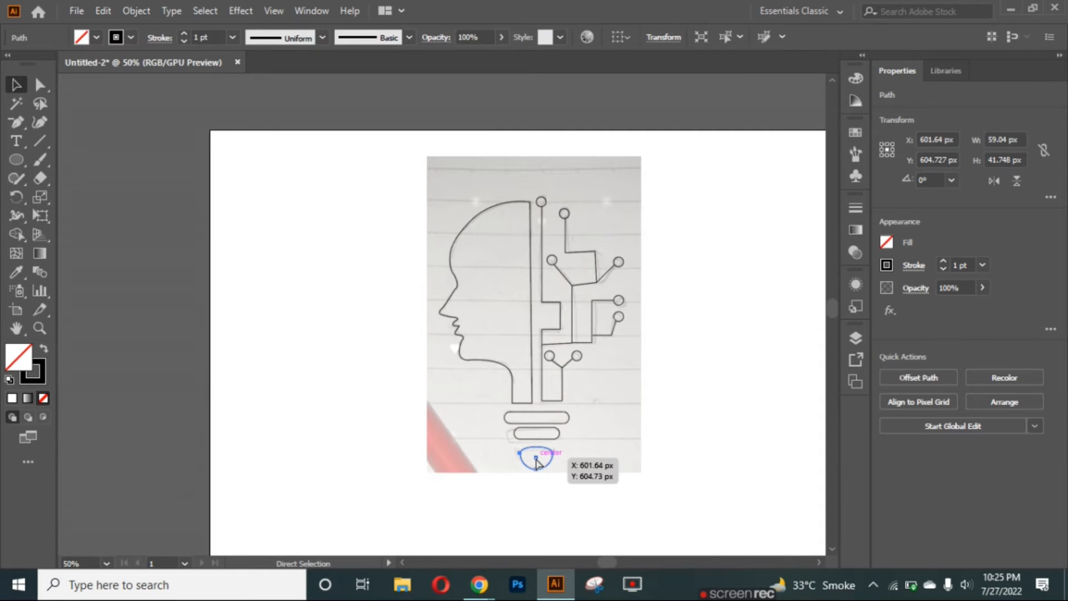
Step: Isolate the bulb tip shape and straighten its curved upper edge by adjusting the anchor handles with the Direct Selection tool
key(ctrl+=)
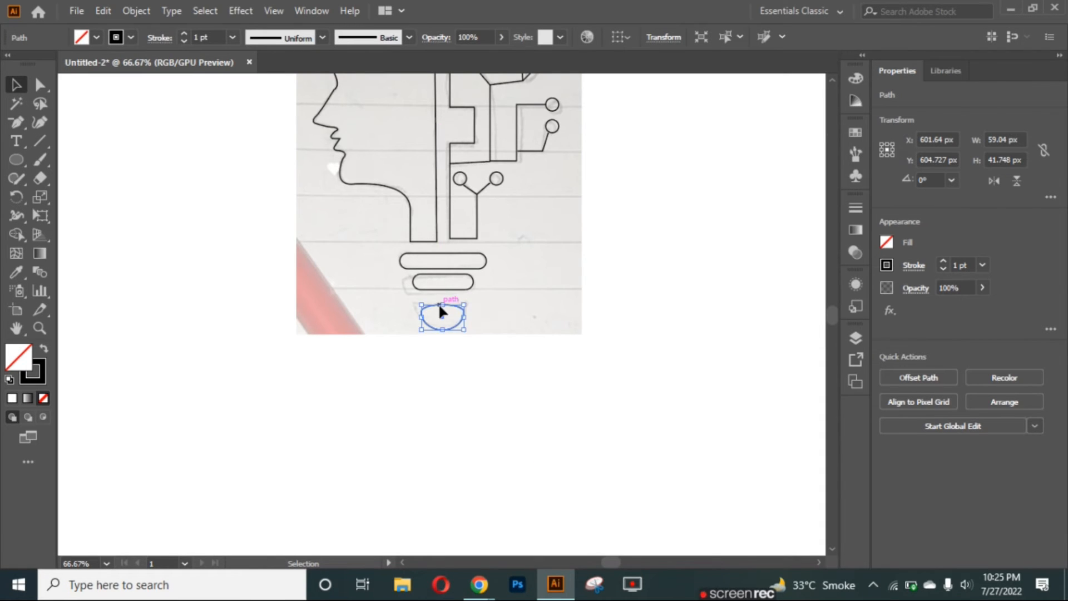
double_click(448, 304)
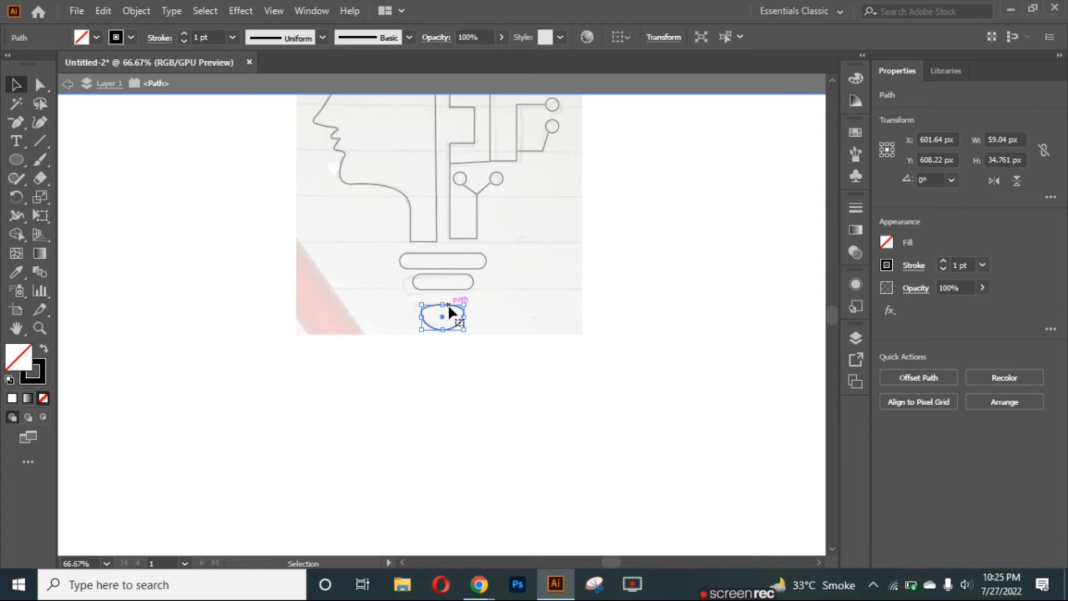
click(40, 84)
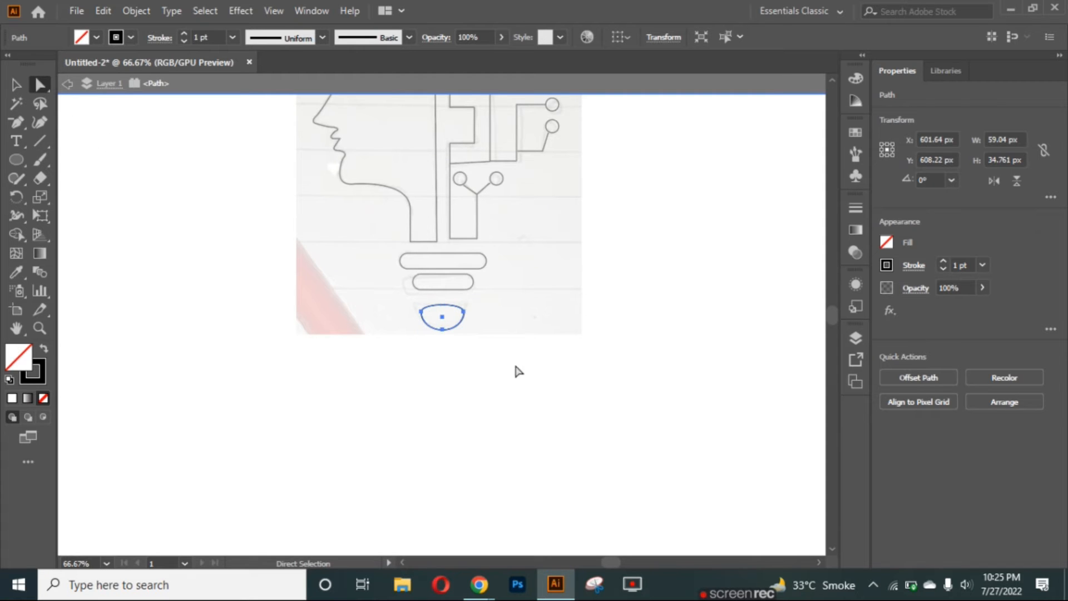
click(421, 305)
mouse_move(465, 305)
mouse_down()
mouse_move(419, 305)
mouse_move(420, 315)
mouse_move(468, 317)
mouse_up()
key(v)
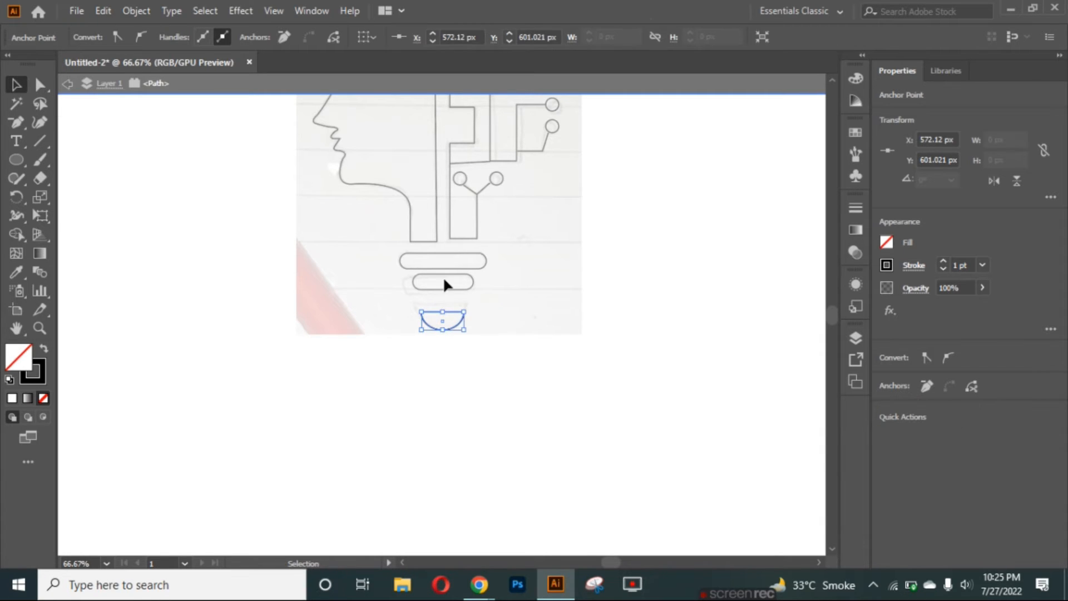
Step: Move the half-circle bulb tip up just below the smaller rounded bar and leave isolation mode
click(449, 320)
drag(443, 321, 442, 314)
click(522, 305)
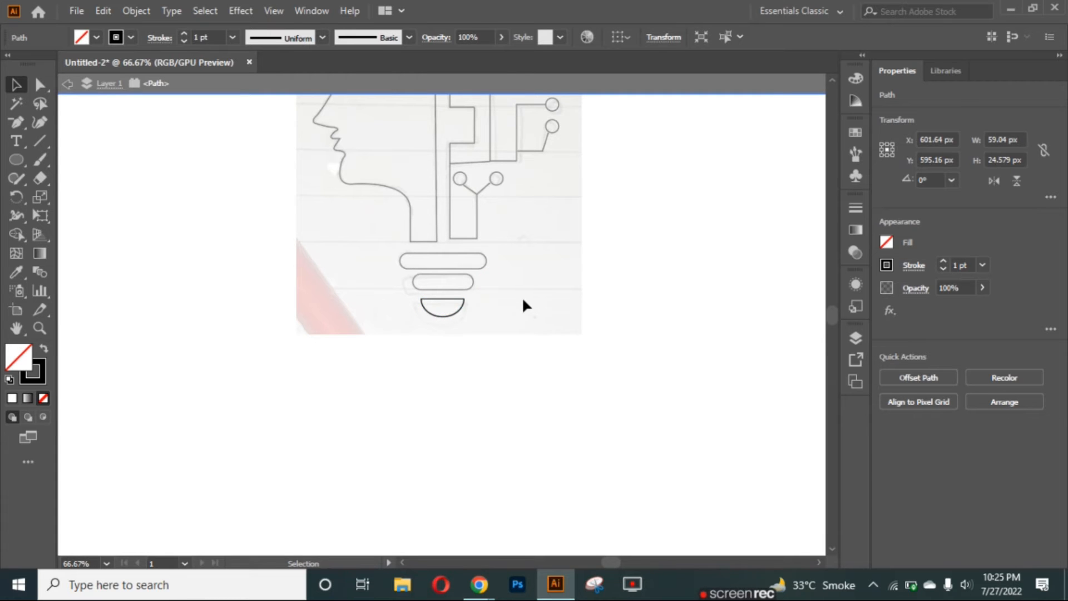
click(67, 84)
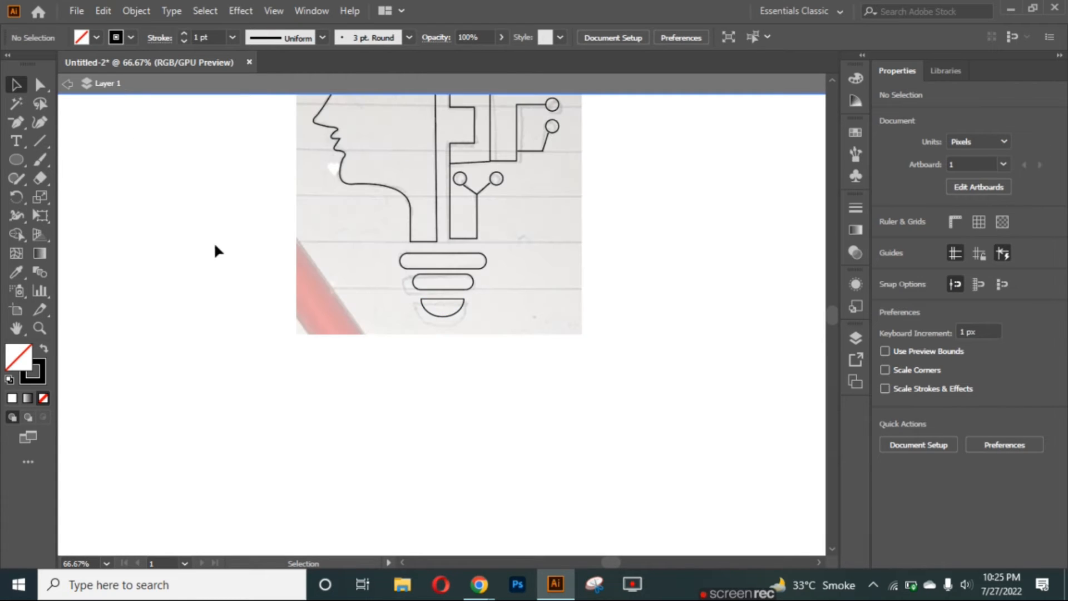
Step: Unlock the hand-drawn sketch image and delete it, leaving only the traced paths
key(ctrl+minus)
key(ctrl+minus)
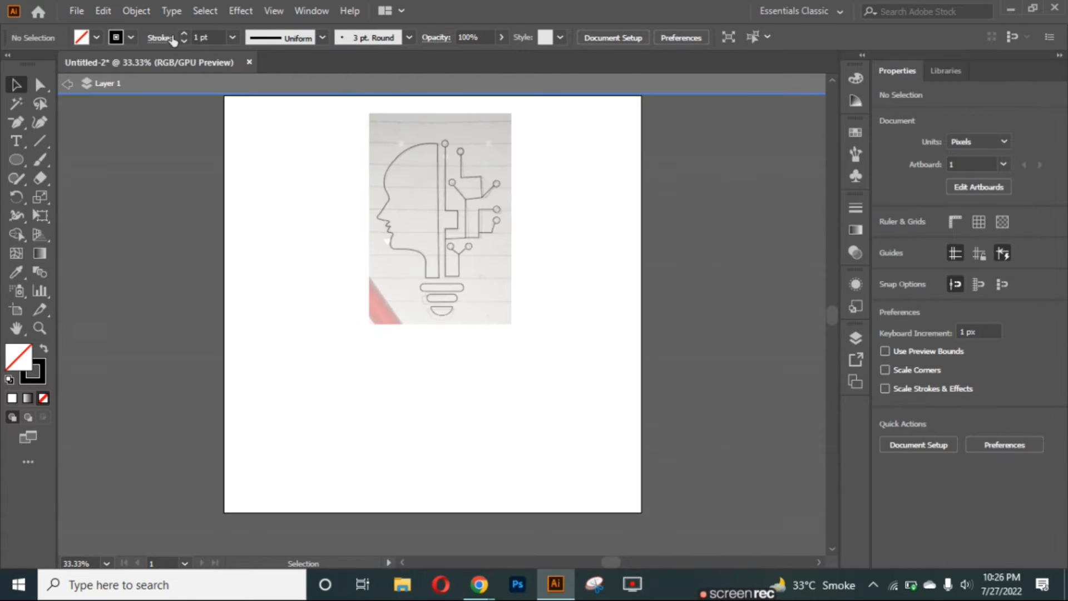
click(146, 9)
click(248, 129)
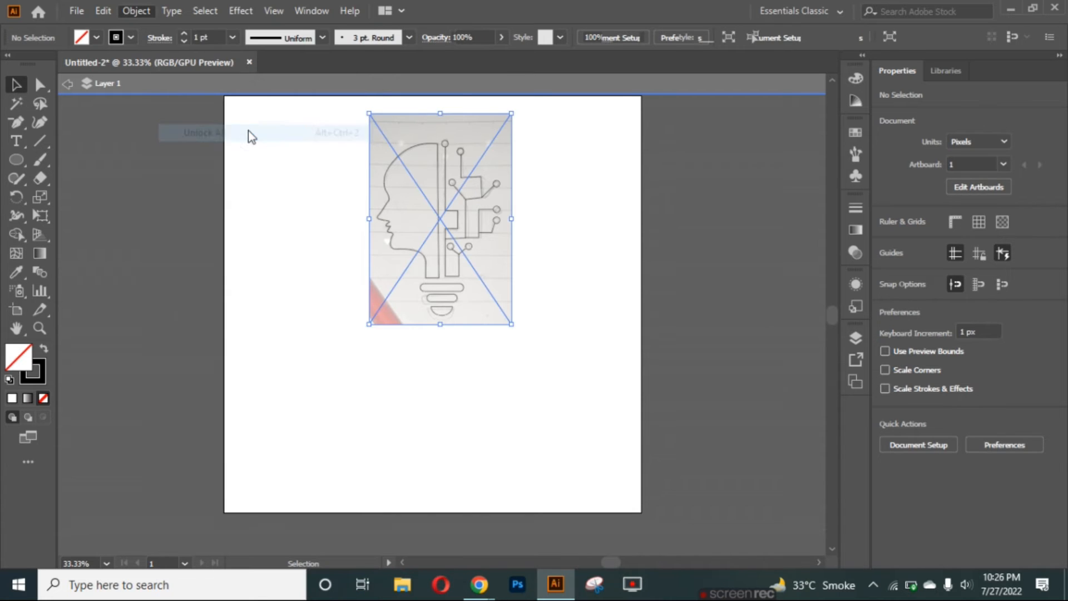
key(Delete)
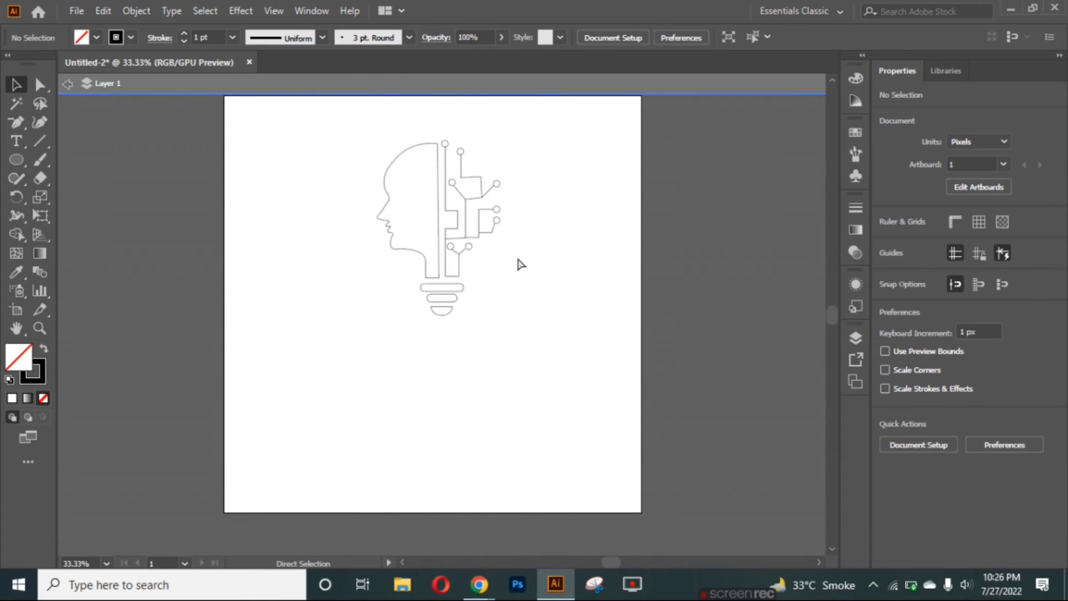
Step: Select all the circuit lines and their end circles beside the head profile and group them
key(ctrl+plus)
drag(833, 312, 832, 307)
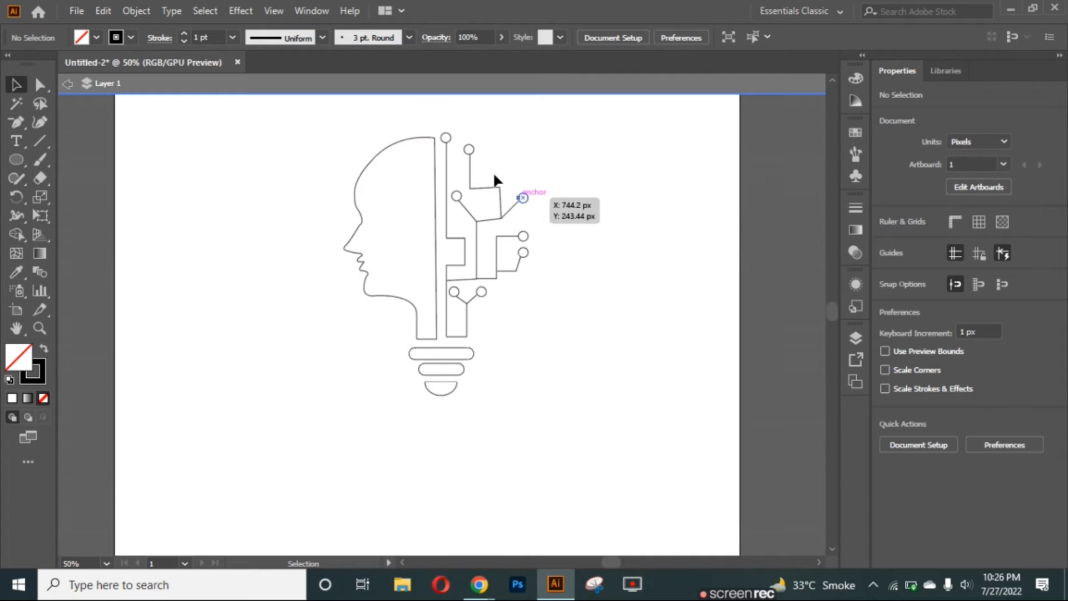
drag(445, 138, 443, 137)
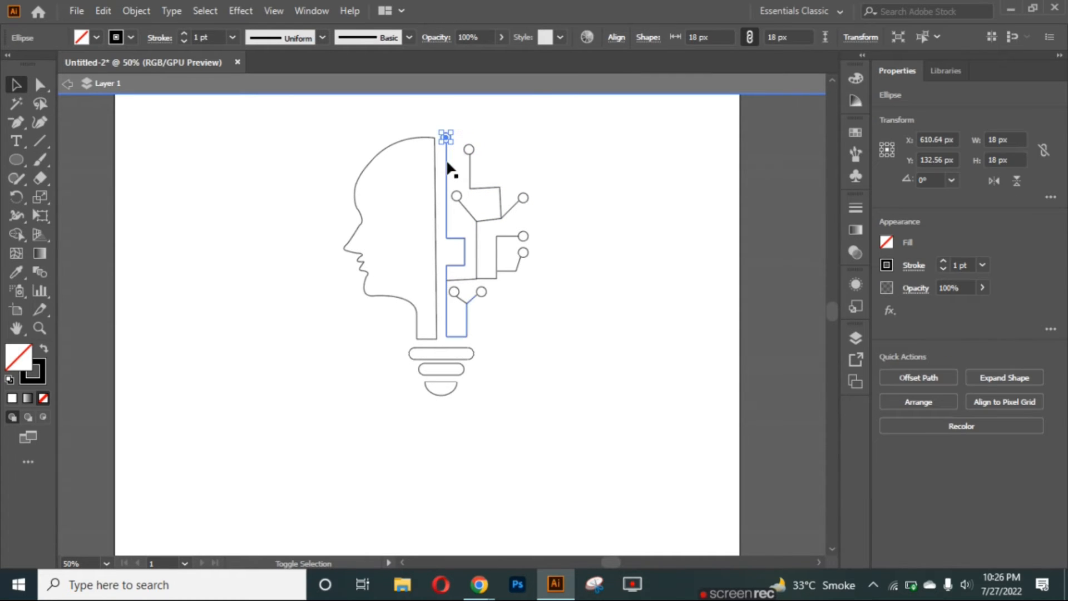
shift+click(448, 167)
shift+click(466, 152)
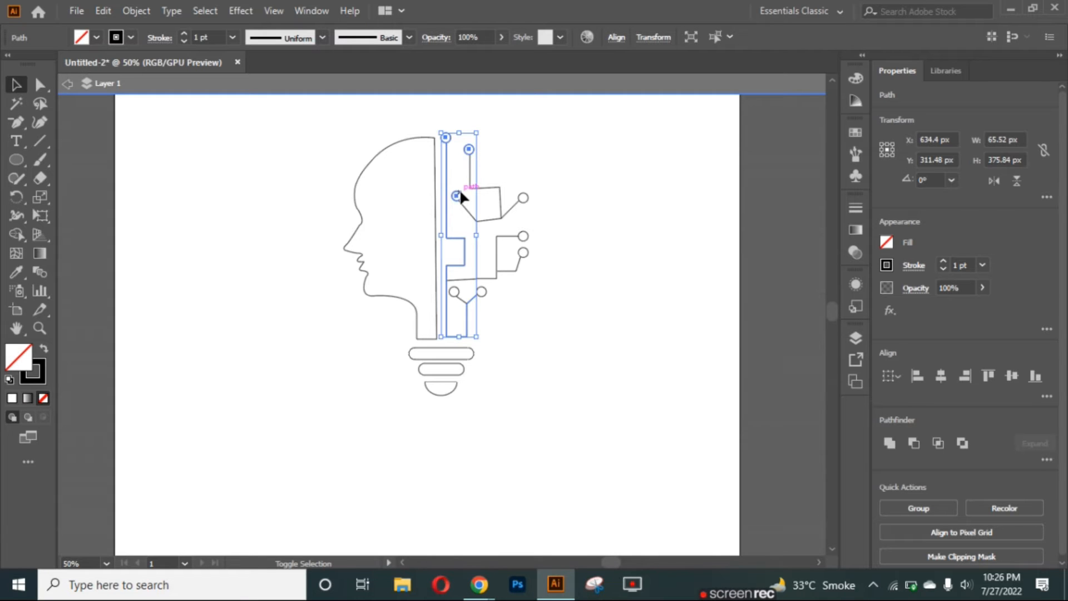
shift+click(468, 168)
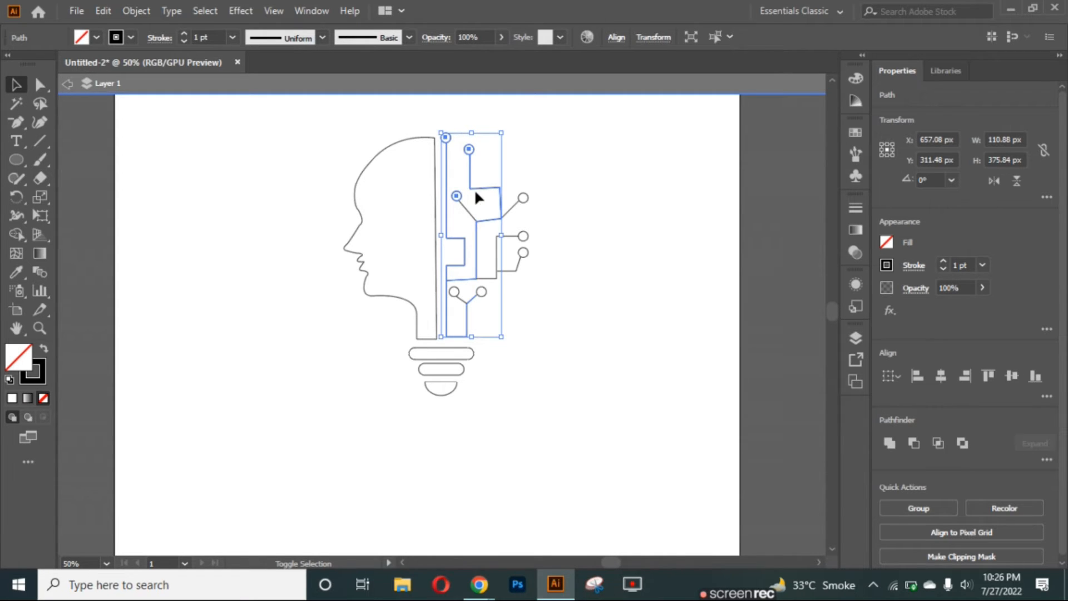
shift+click(511, 208)
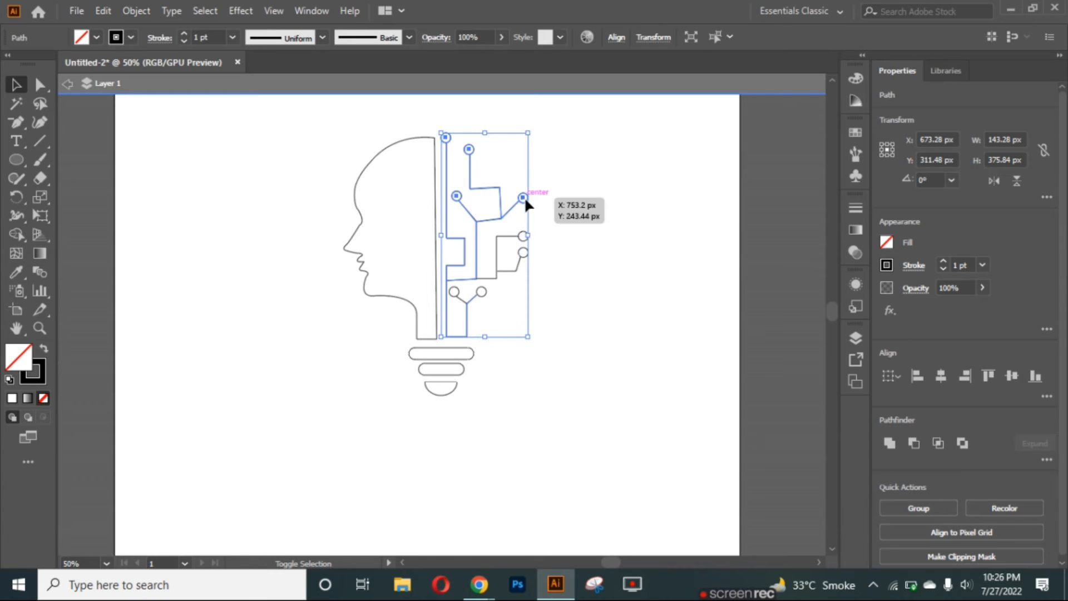
shift+click(496, 265)
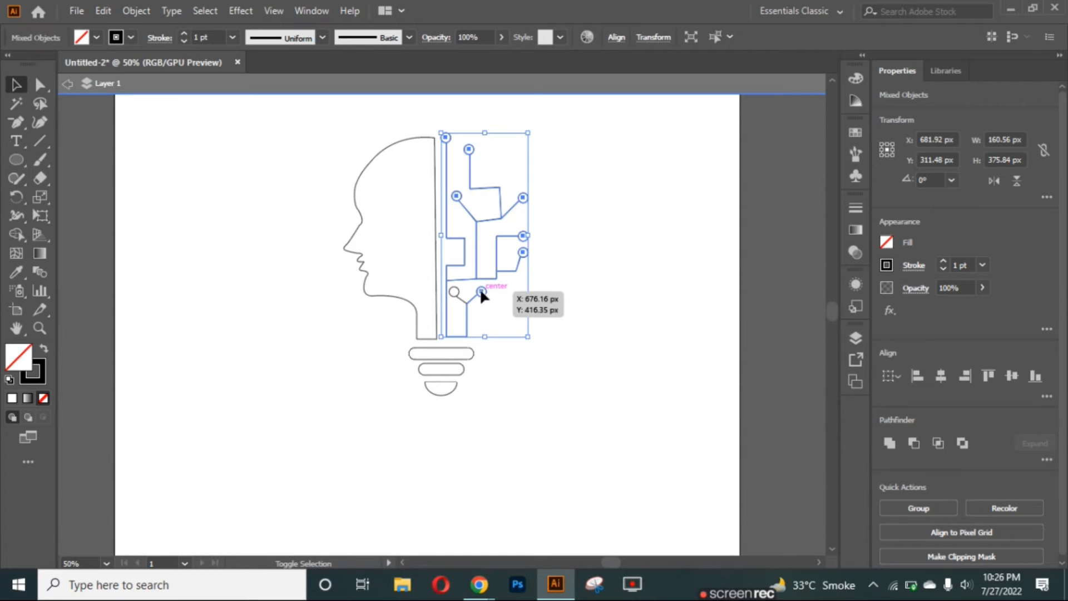
shift+click(461, 299)
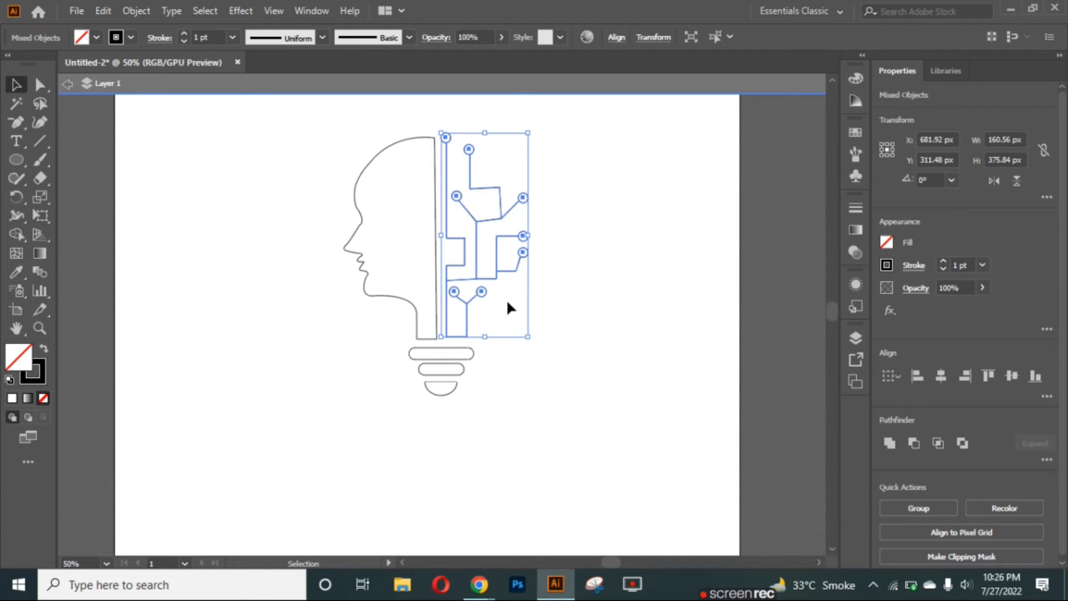
key(ctrl+g)
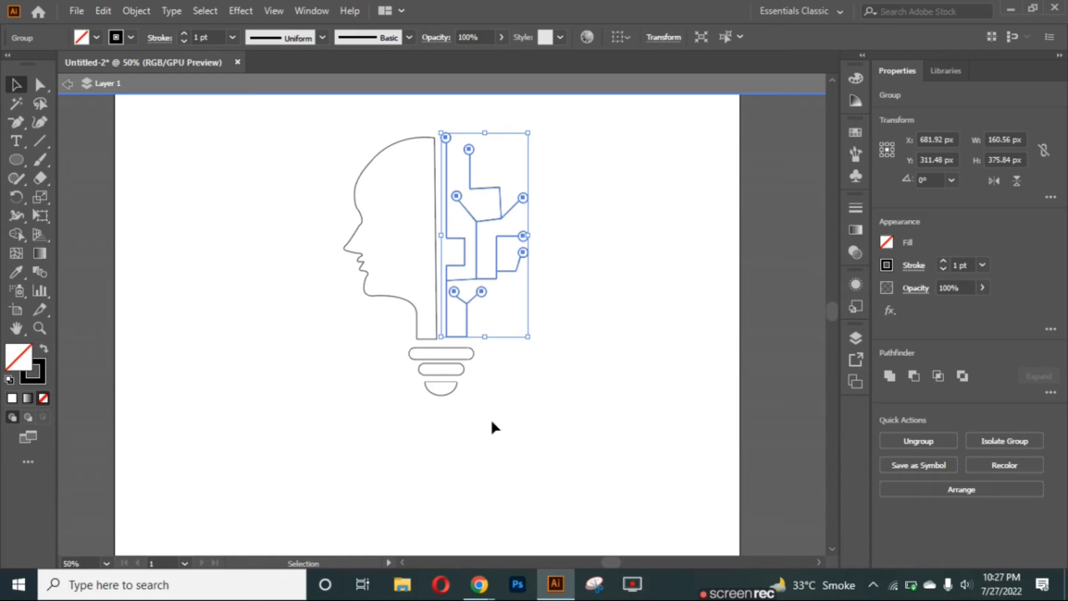
Step: Narrow the upper rounded bar to about 109 px, recentred above the smaller bar, and move the bulb tip closer beneath them
click(475, 349)
drag(475, 360, 469, 360)
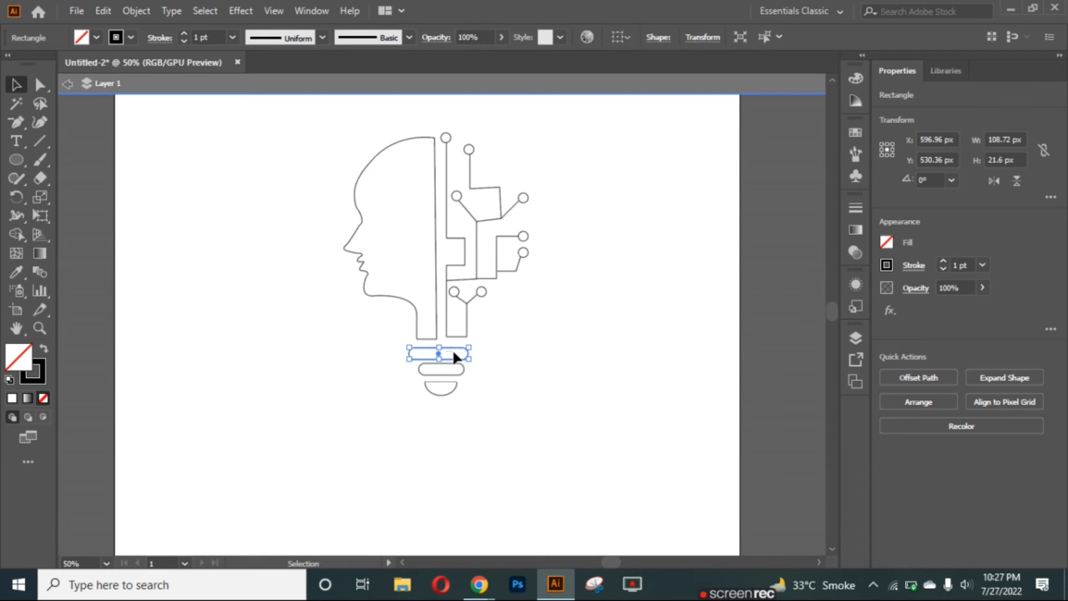
click(440, 355)
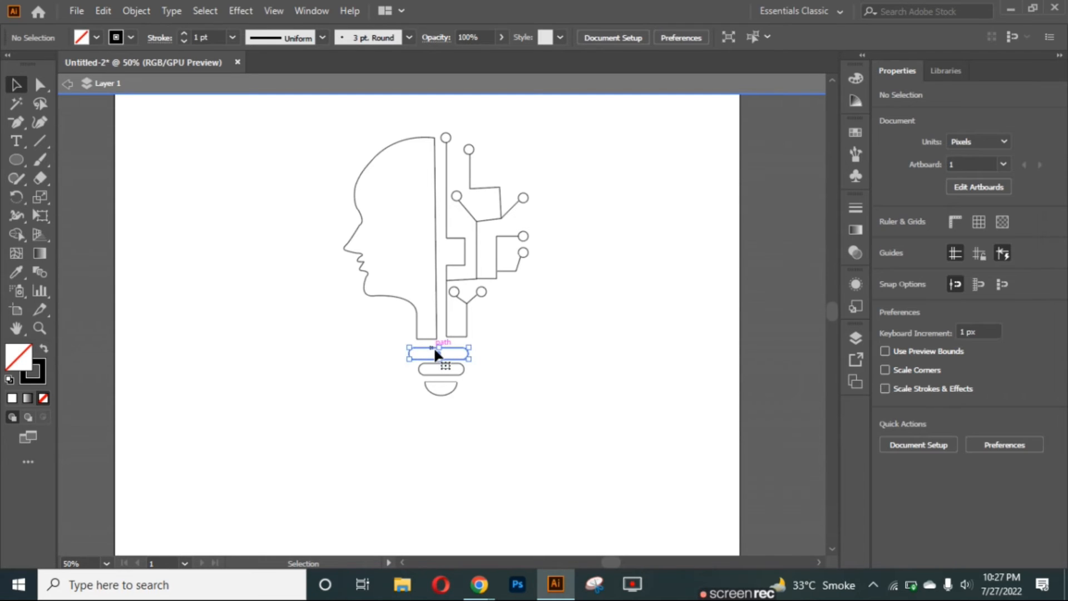
drag(439, 353, 441, 369)
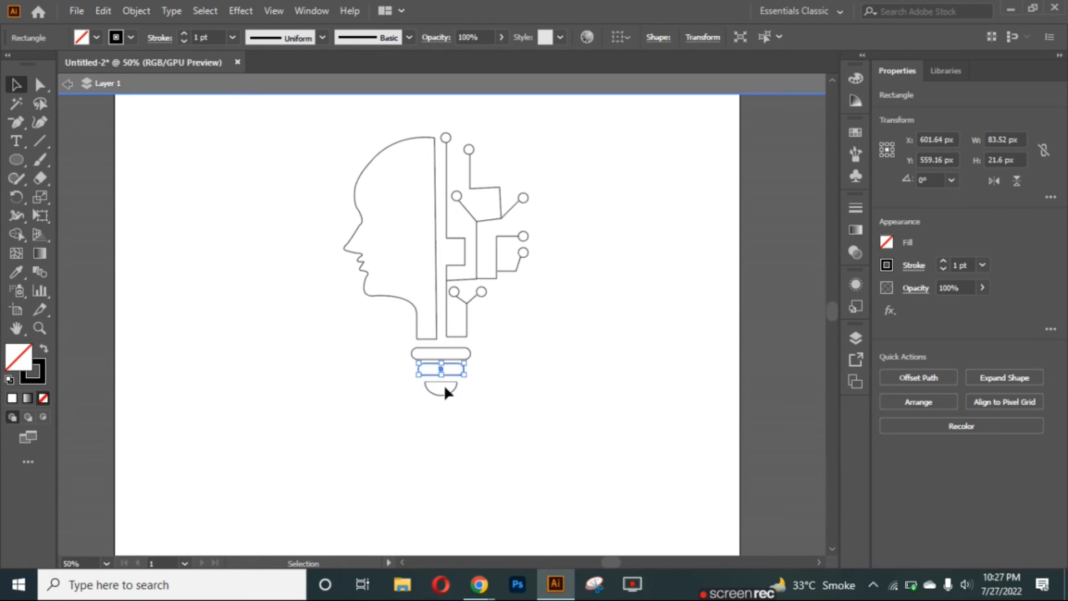
click(445, 388)
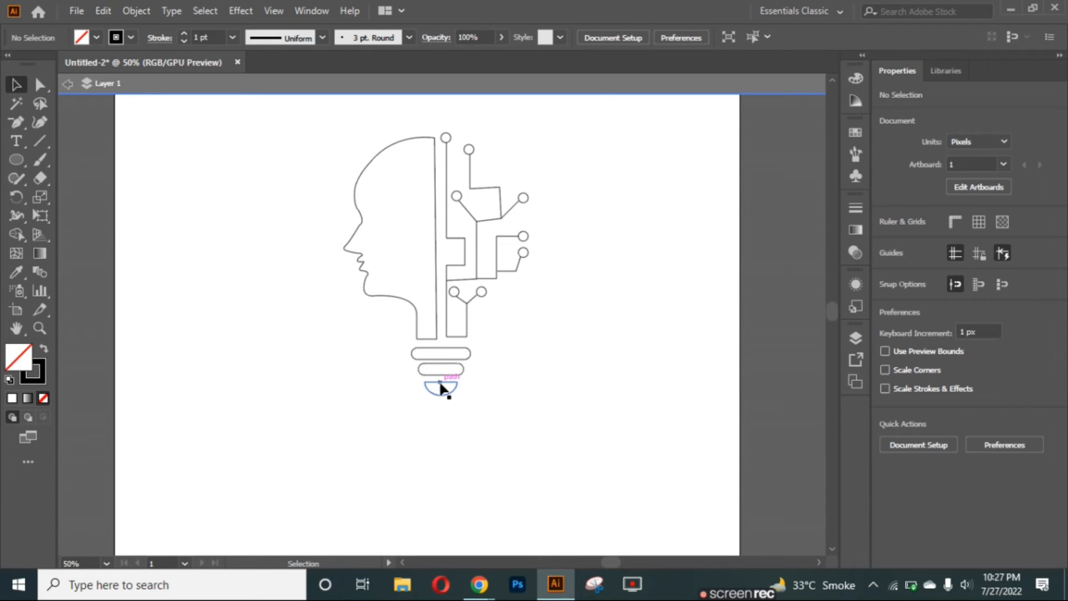
click(441, 383)
Step: Draw a closed book page below the bulb with the Pen tool, about 152 px wide, with a straight 186 px spine and three curved sides
drag(23, 128, 48, 128)
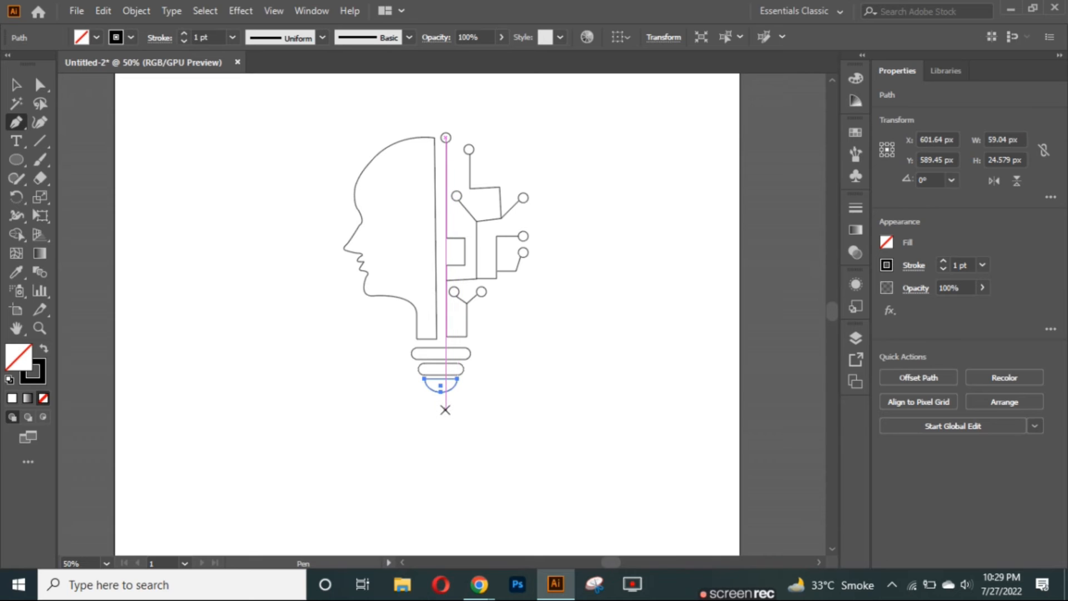
click(445, 408)
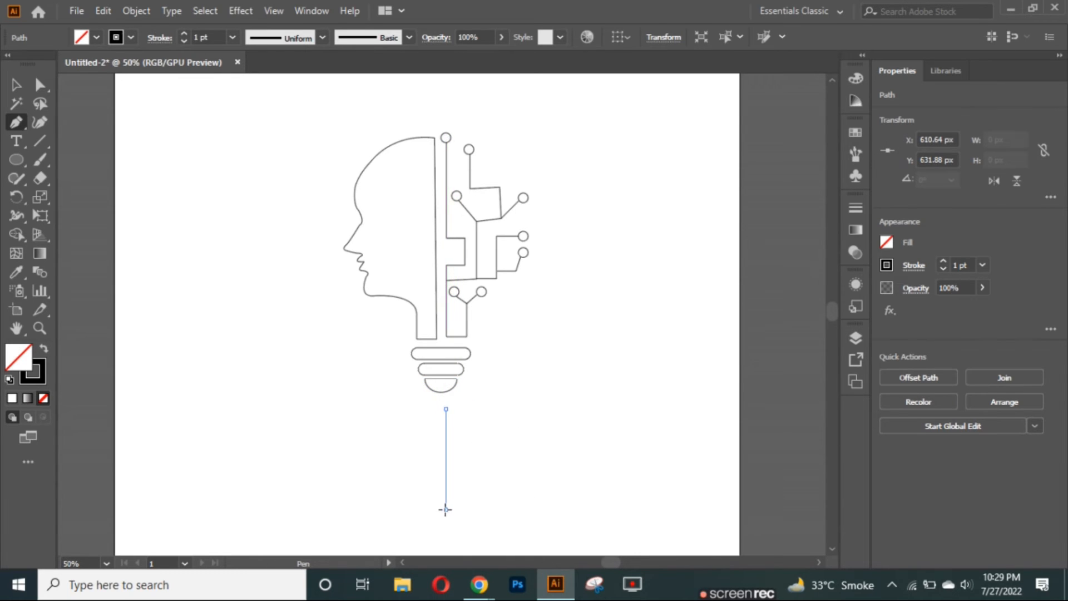
click(445, 508)
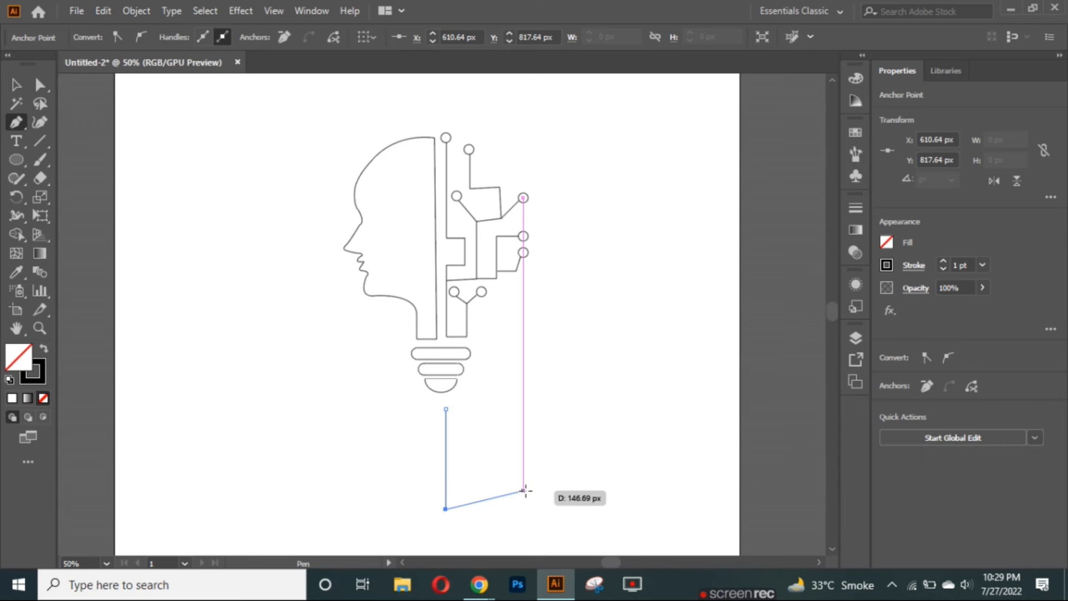
drag(528, 490, 562, 495)
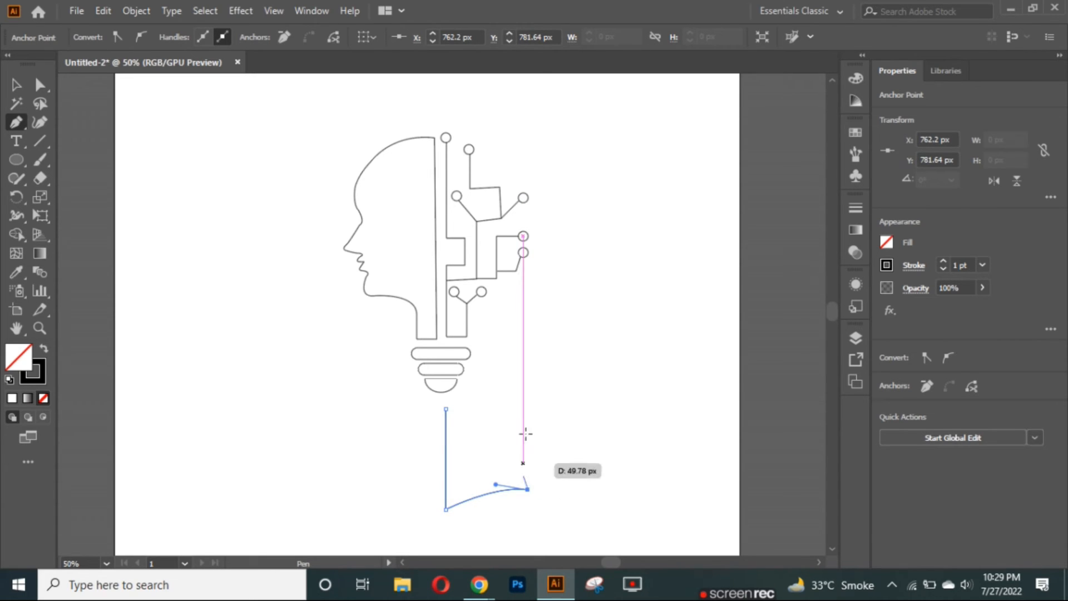
drag(528, 398, 541, 374)
drag(446, 409, 382, 436)
click(15, 89)
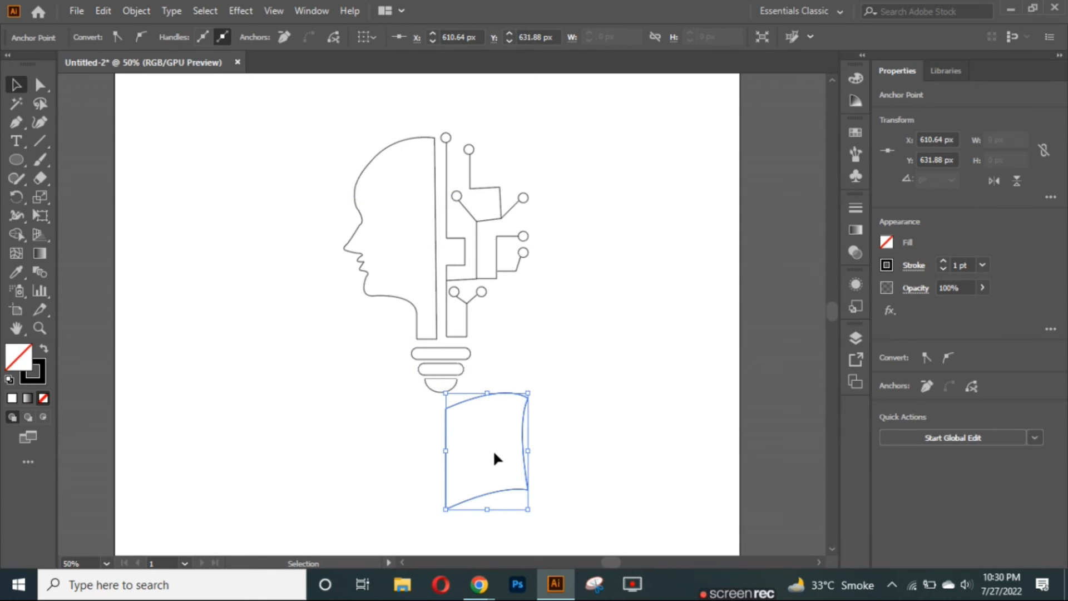
Step: Draw a closed curved page-edge shape, about 180 by 219 px, wrapping around the page's lower and outer sides with the Pen tool
click(16, 121)
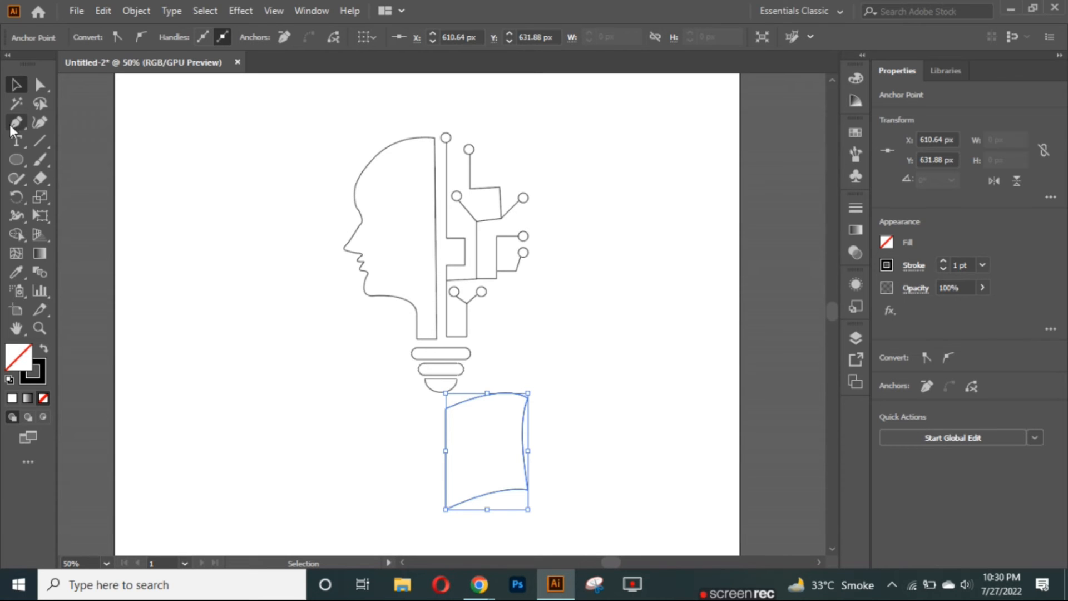
click(534, 401)
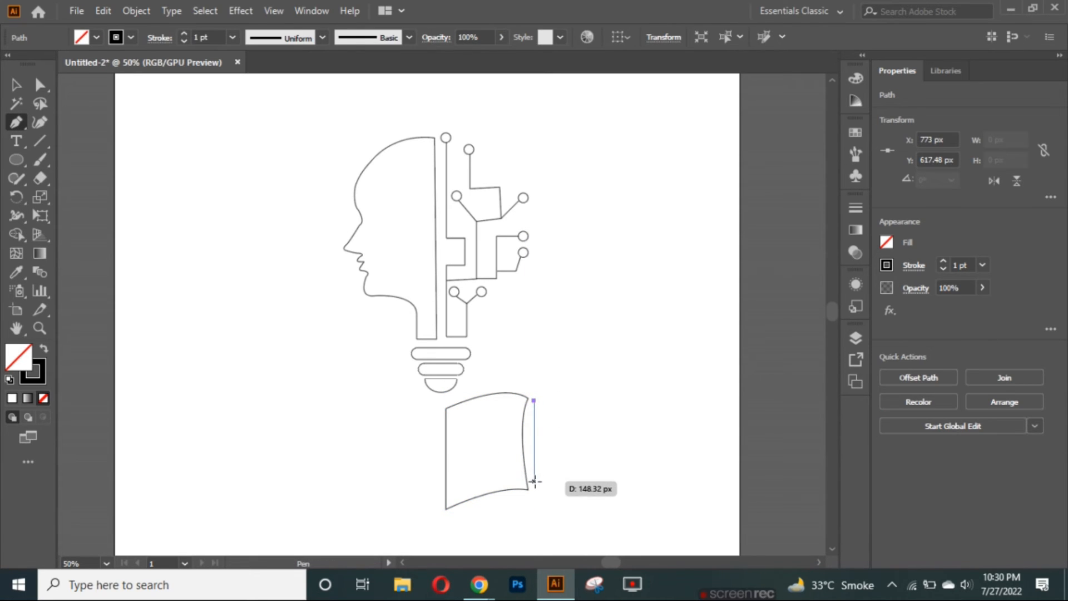
drag(534, 487, 548, 536)
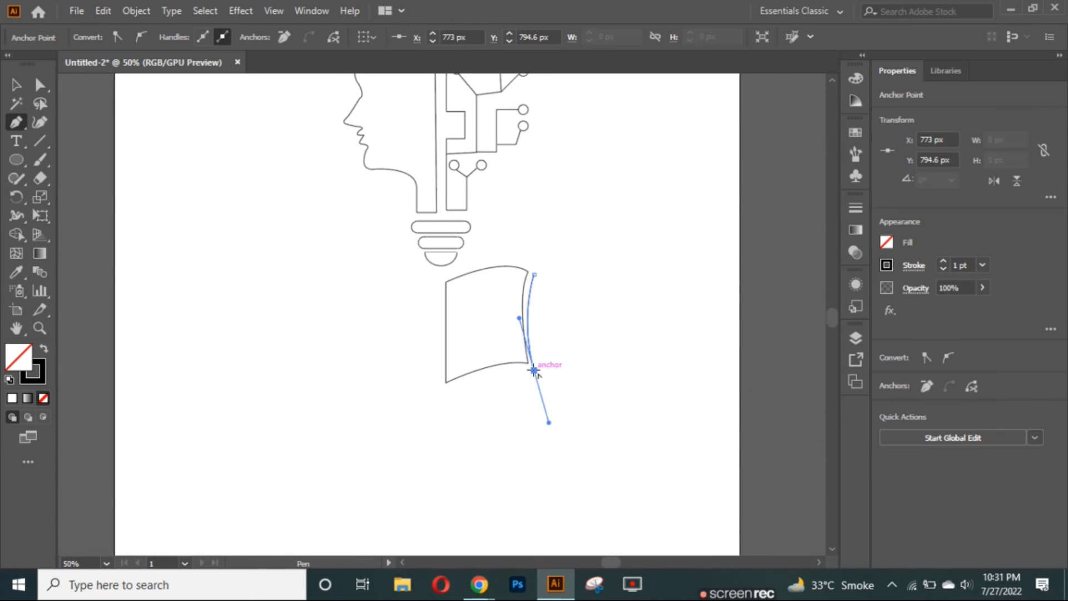
click(534, 370)
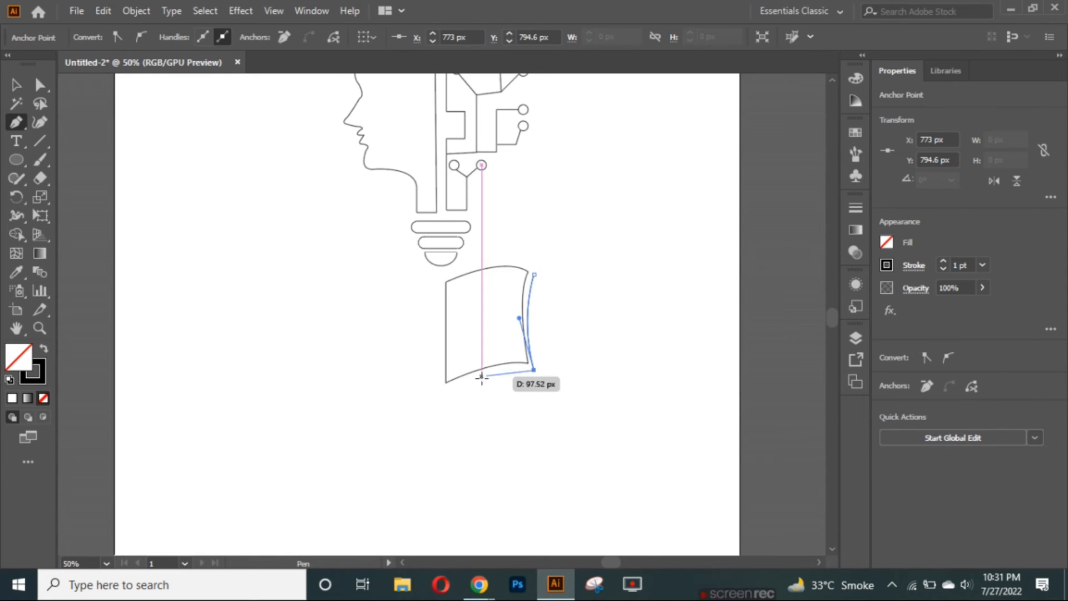
drag(447, 393, 421, 419)
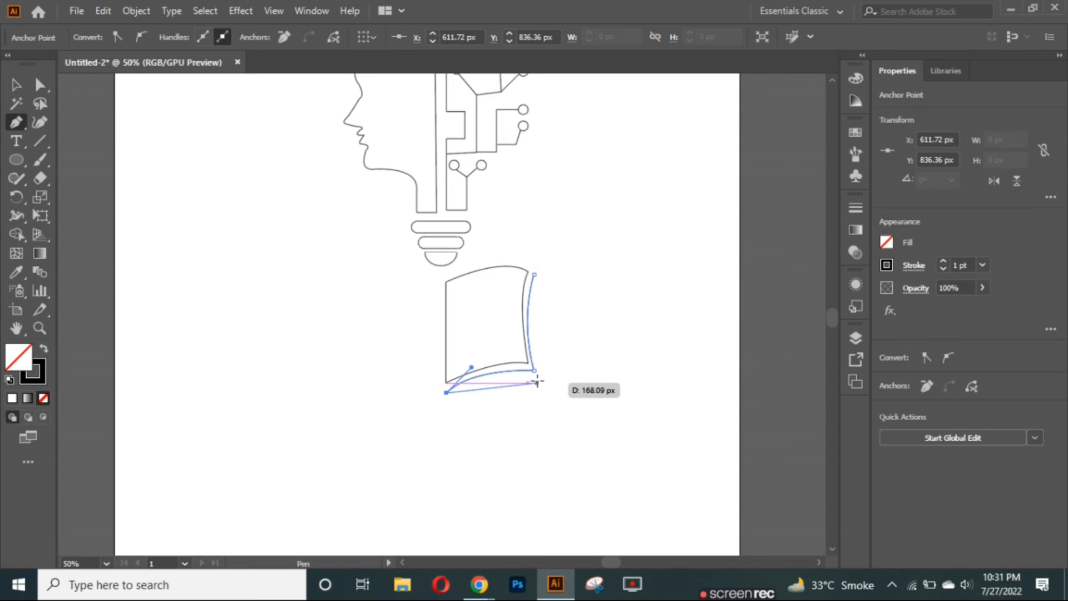
drag(548, 383, 565, 385)
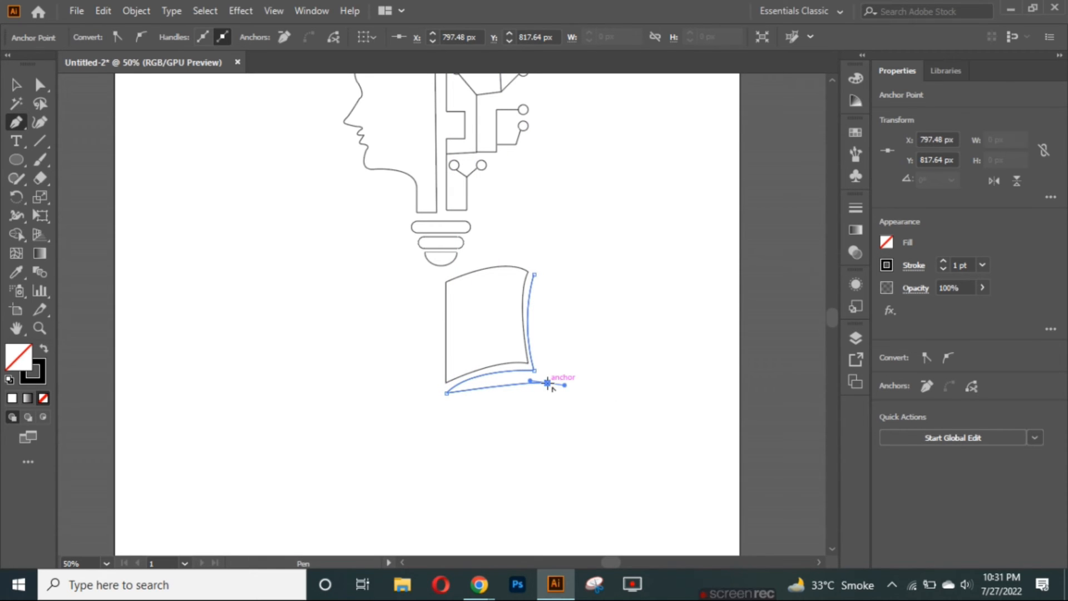
click(548, 382)
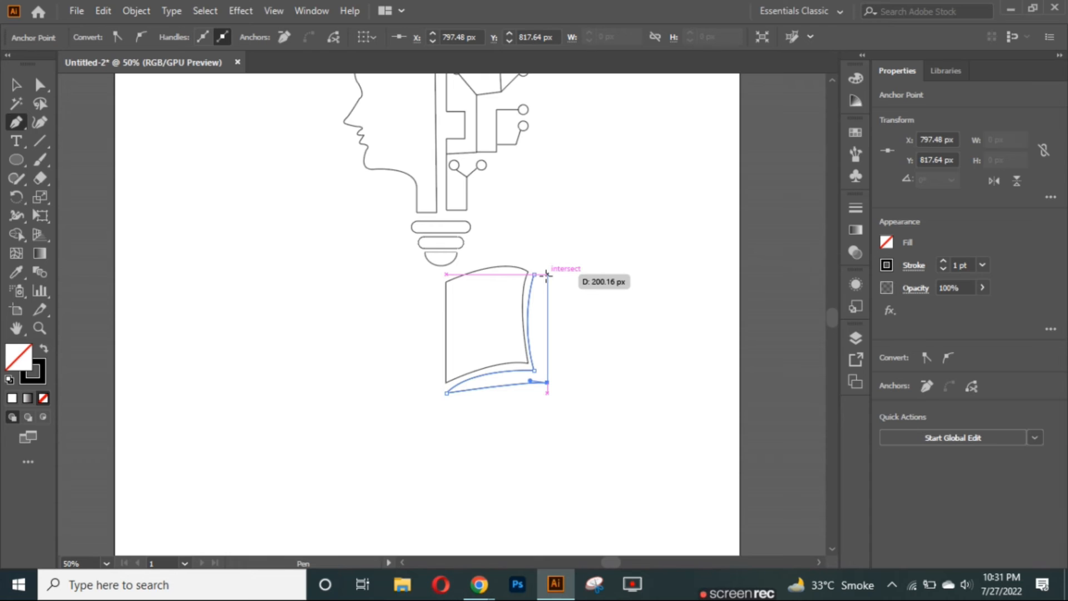
drag(547, 274, 554, 261)
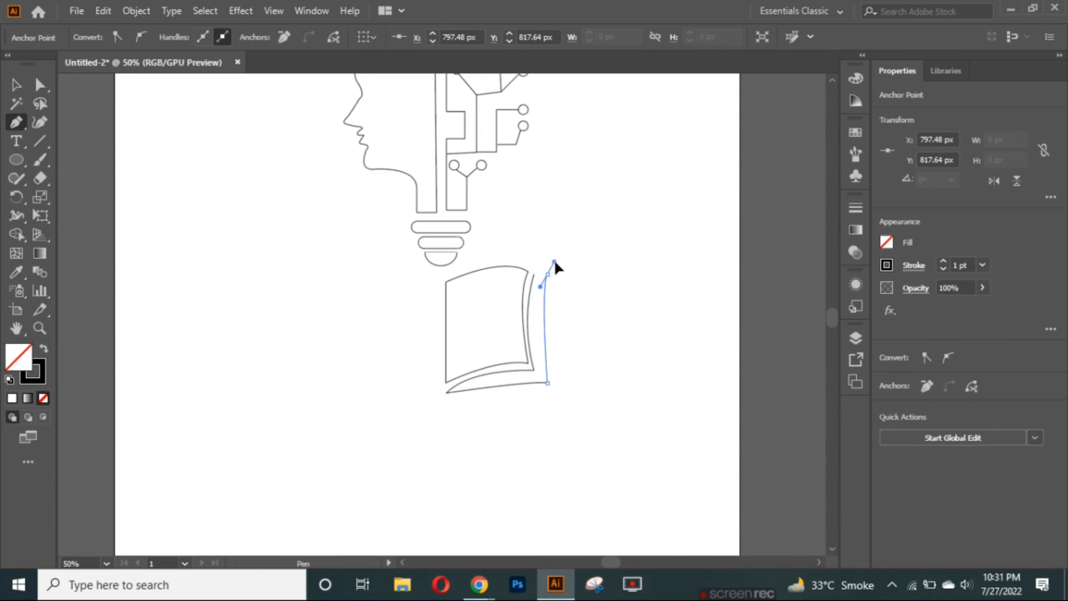
click(548, 274)
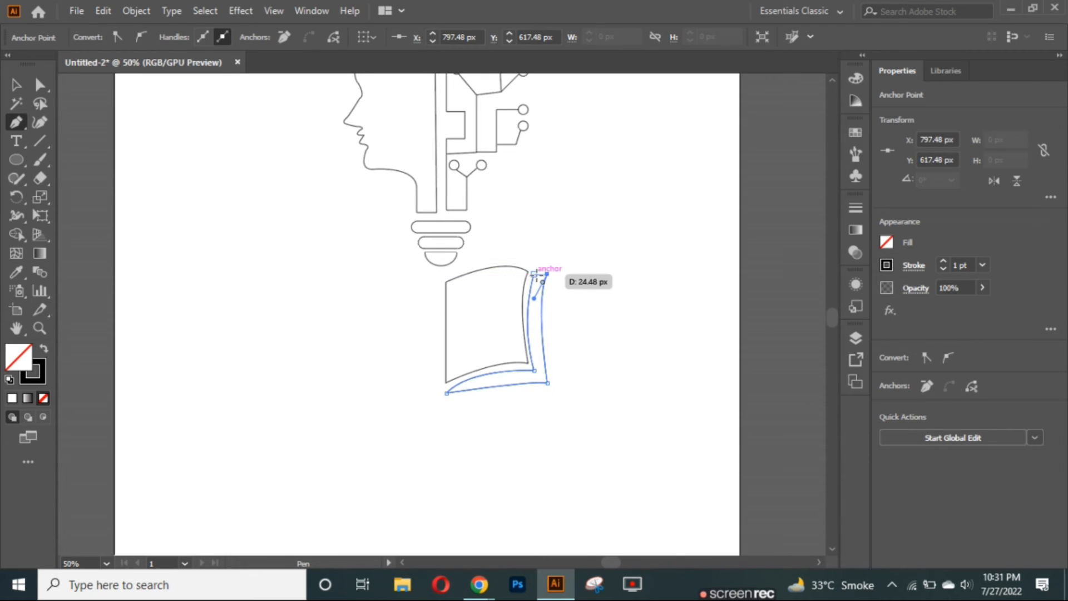
click(534, 273)
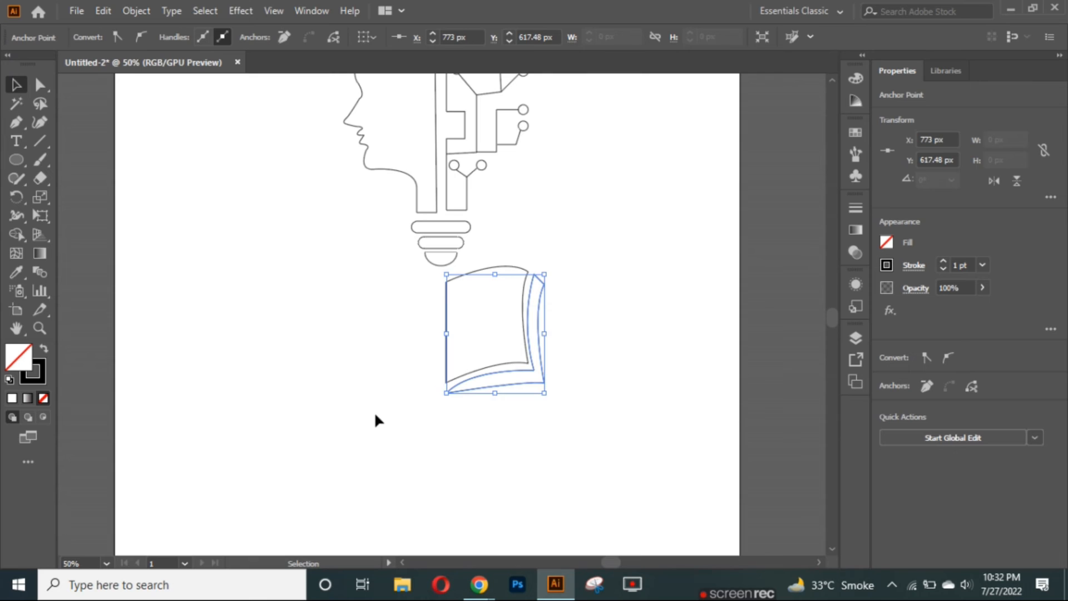
Step: Draw a second closed curved page-edge shape, about 207 px wide, around the first one's lower and outer sides with the Pen tool
click(448, 396)
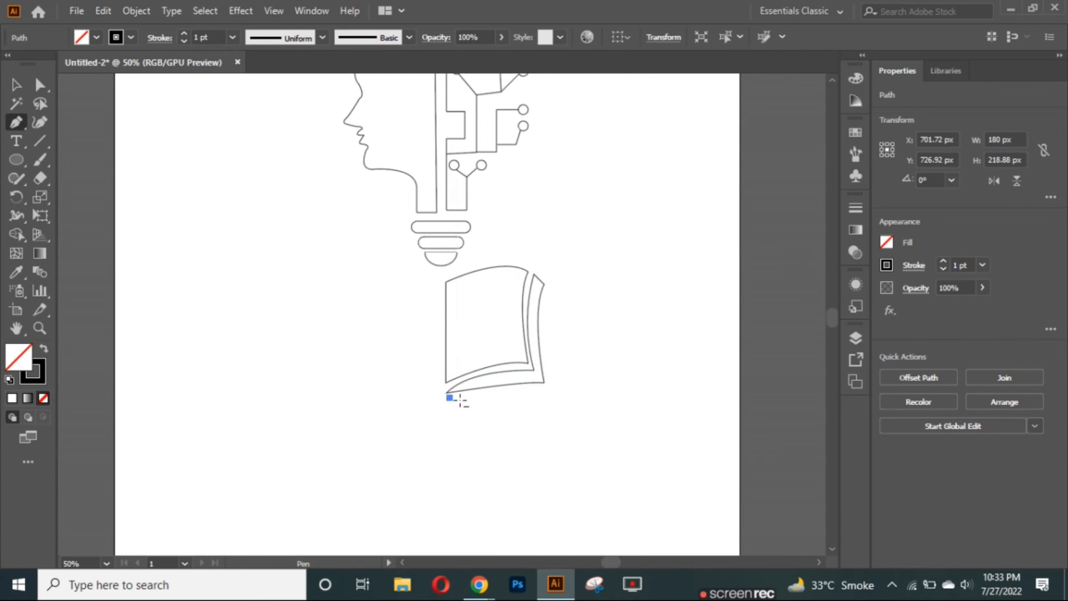
click(544, 388)
key(ctrl+z)
drag(544, 388, 573, 393)
key(ctrl+z)
click(552, 387)
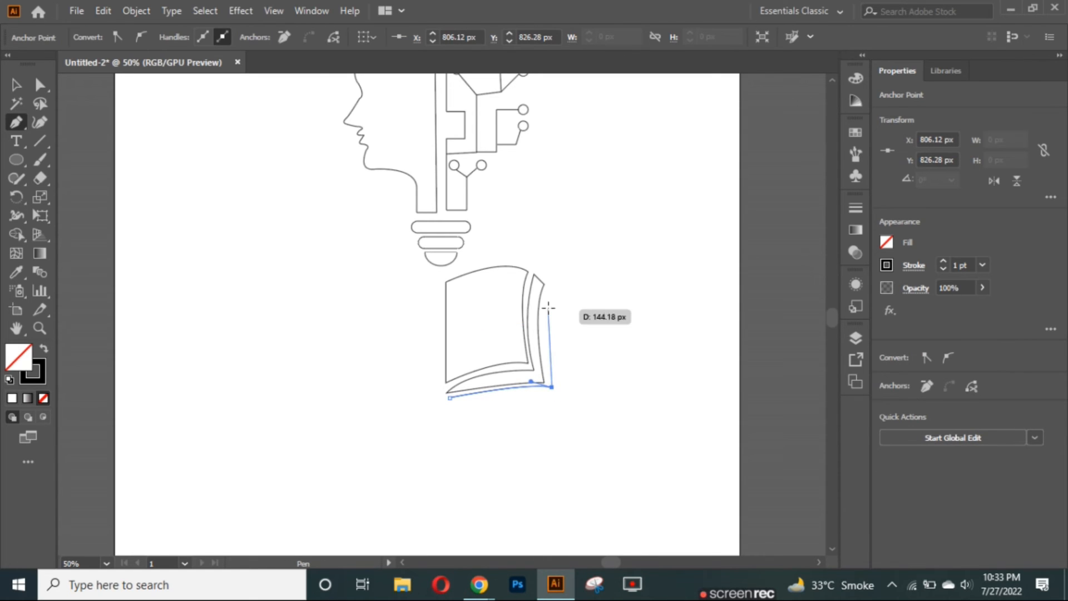
drag(548, 288, 560, 252)
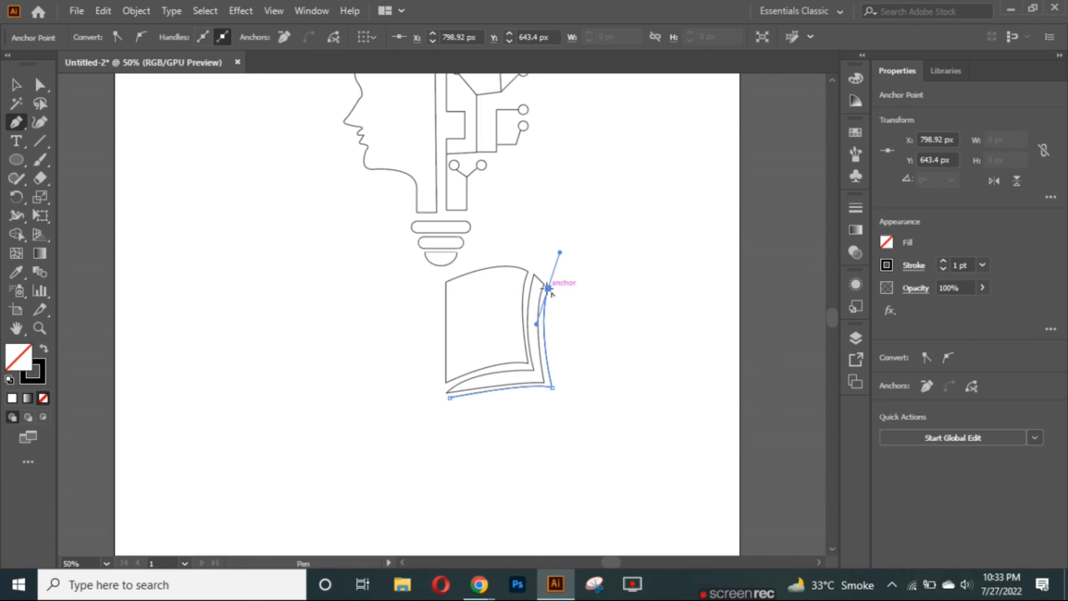
drag(548, 288, 581, 422)
click(561, 390)
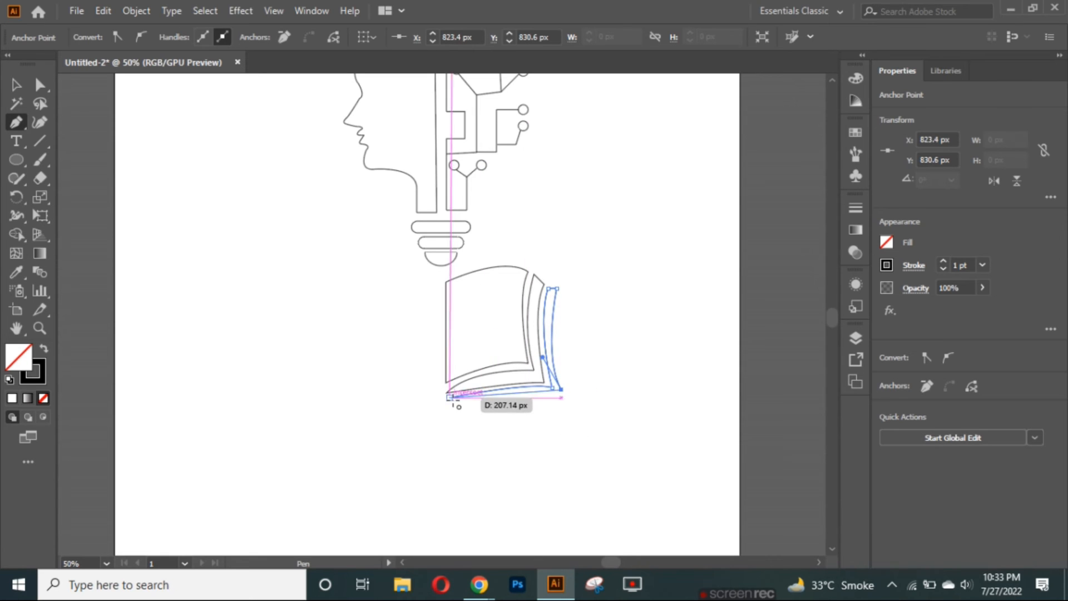
drag(450, 398, 427, 388)
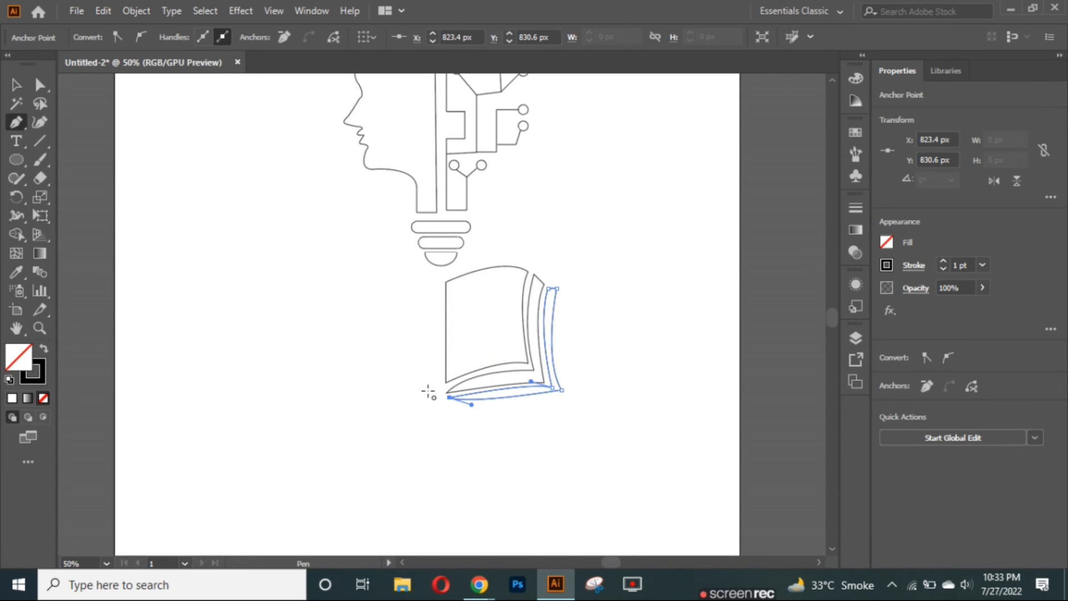
click(15, 85)
click(342, 336)
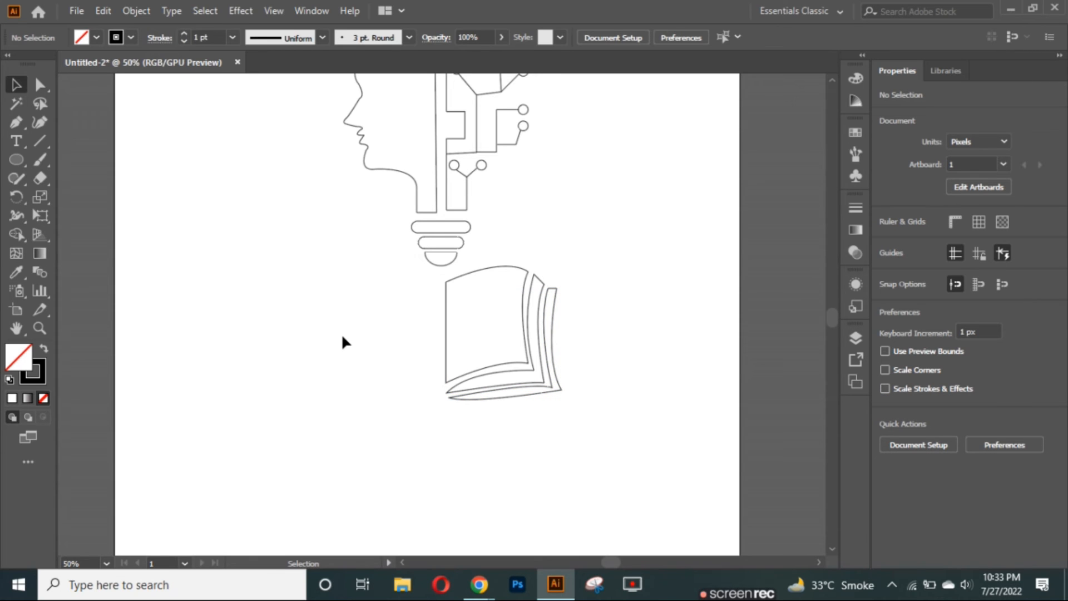
Step: Select the page and both page-edge shapes and combine them into a compound path
click(446, 344)
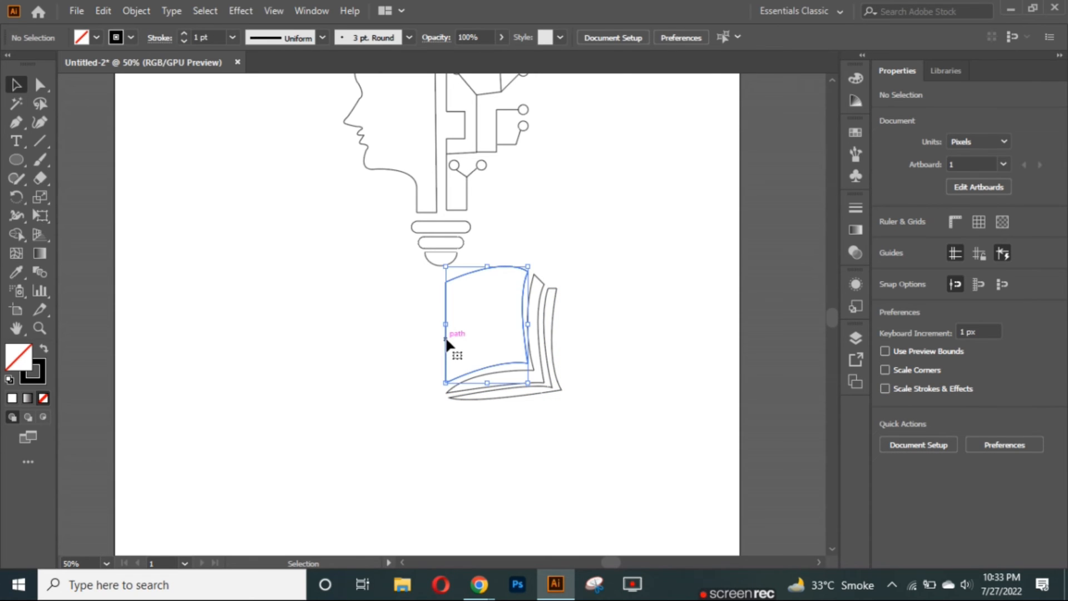
shift+click(532, 365)
shift+click(556, 376)
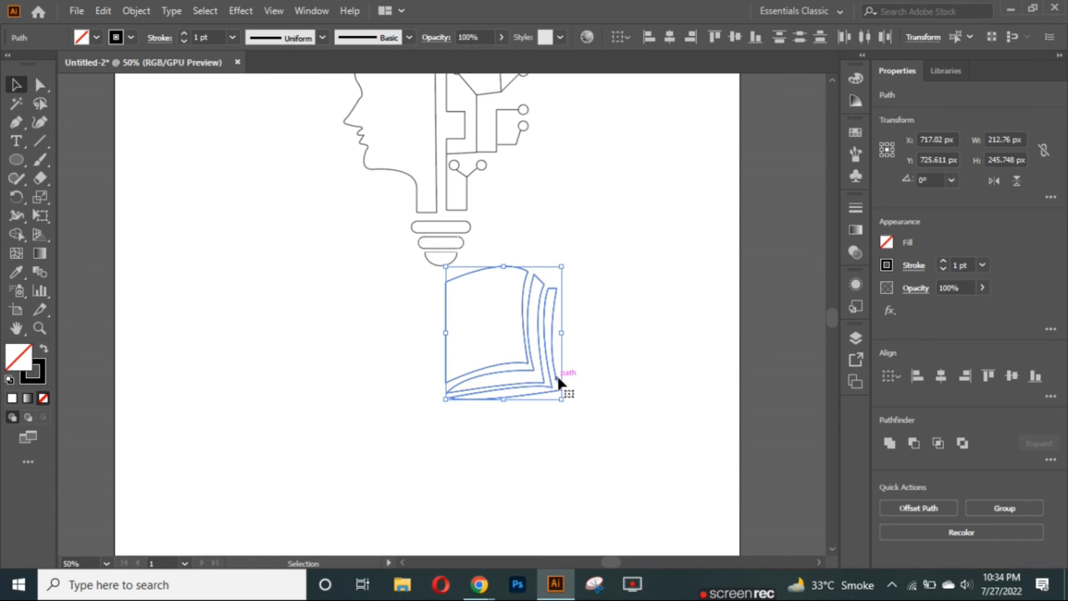
key(a)
key(v)
right_click(541, 369)
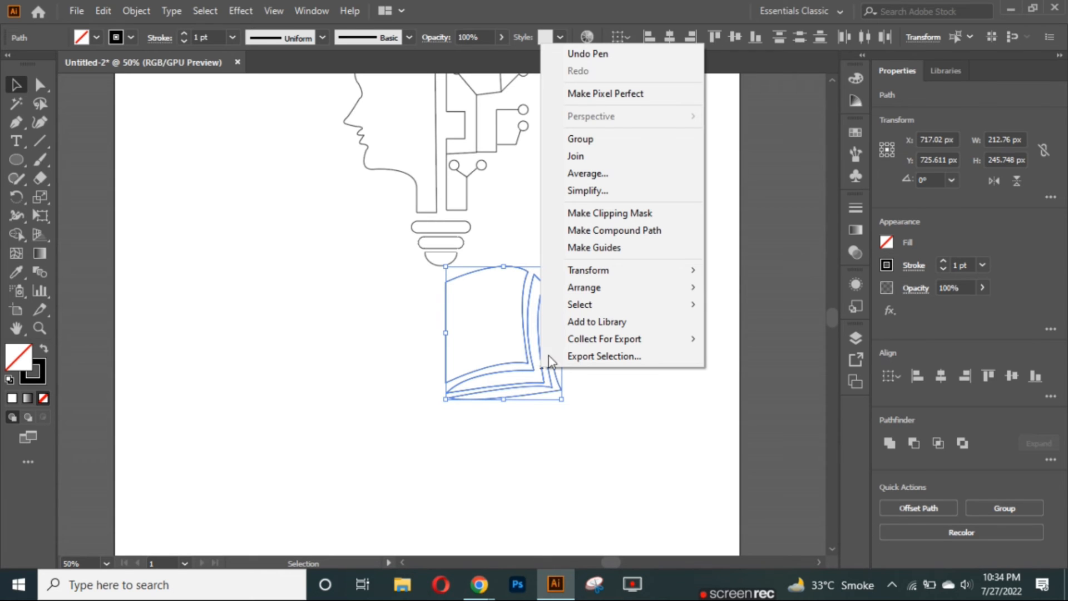
click(619, 231)
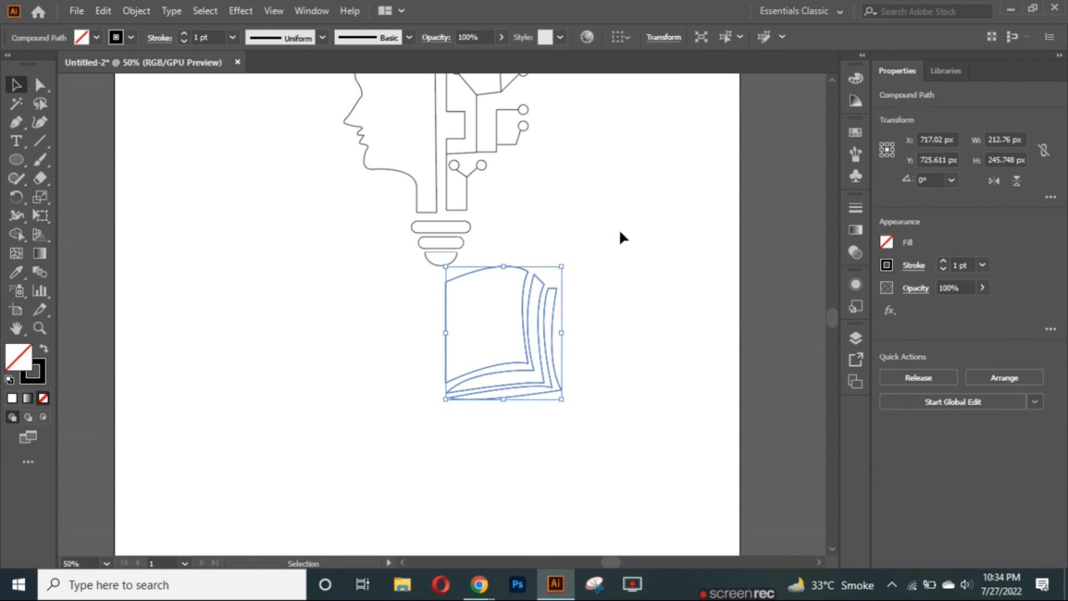
Step: Reflect a copy of the book half across the vertical axis and place it beside the original, leaving a narrow gap at the spine
right_click(509, 376)
mouse_move(552, 294)
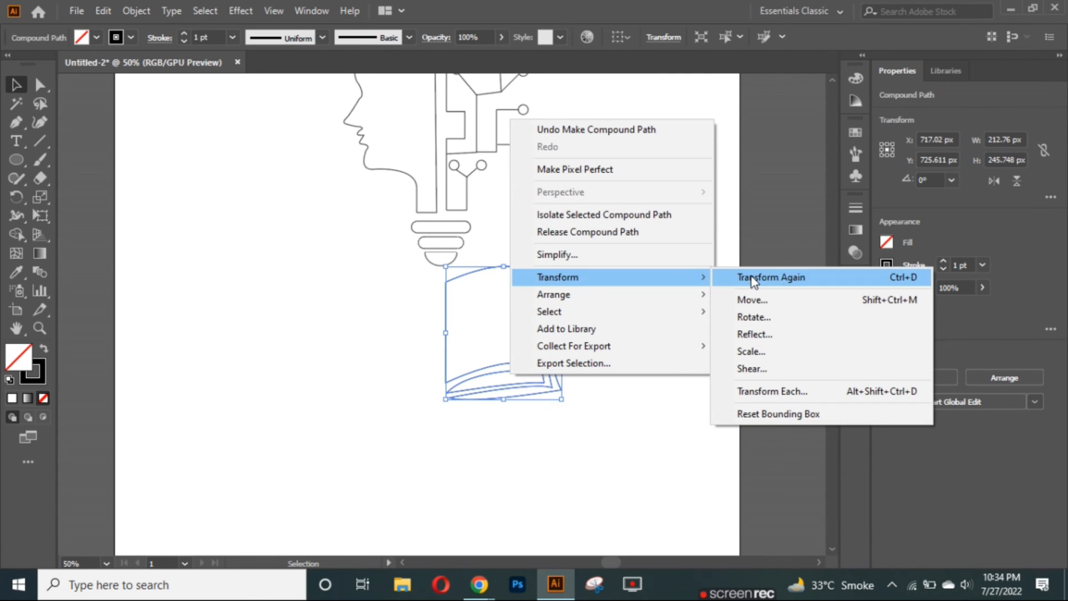
click(789, 329)
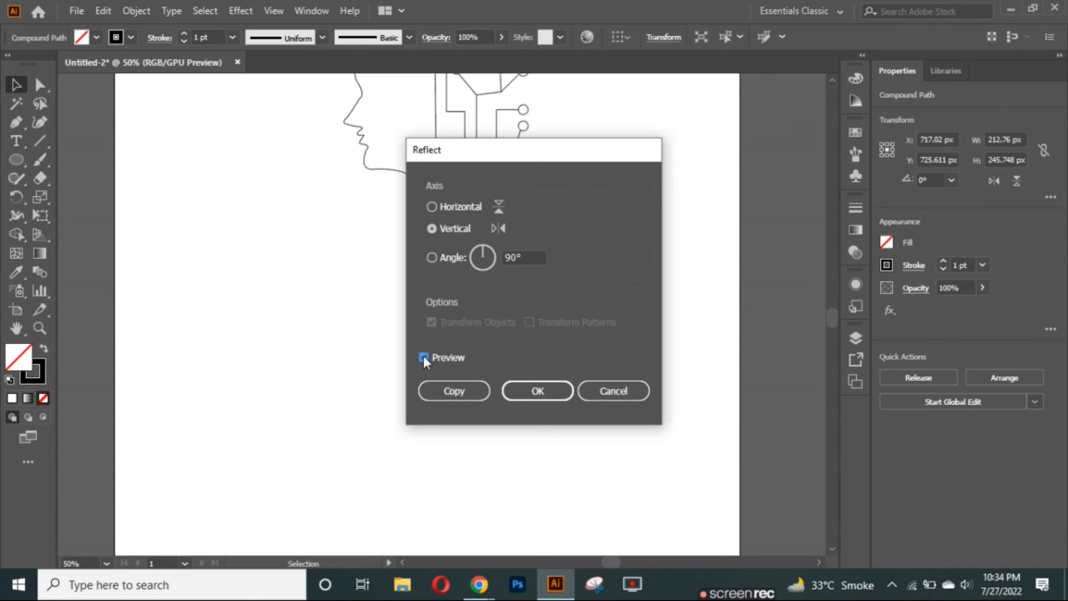
drag(562, 161, 689, 168)
click(586, 397)
click(452, 309)
drag(451, 309, 326, 313)
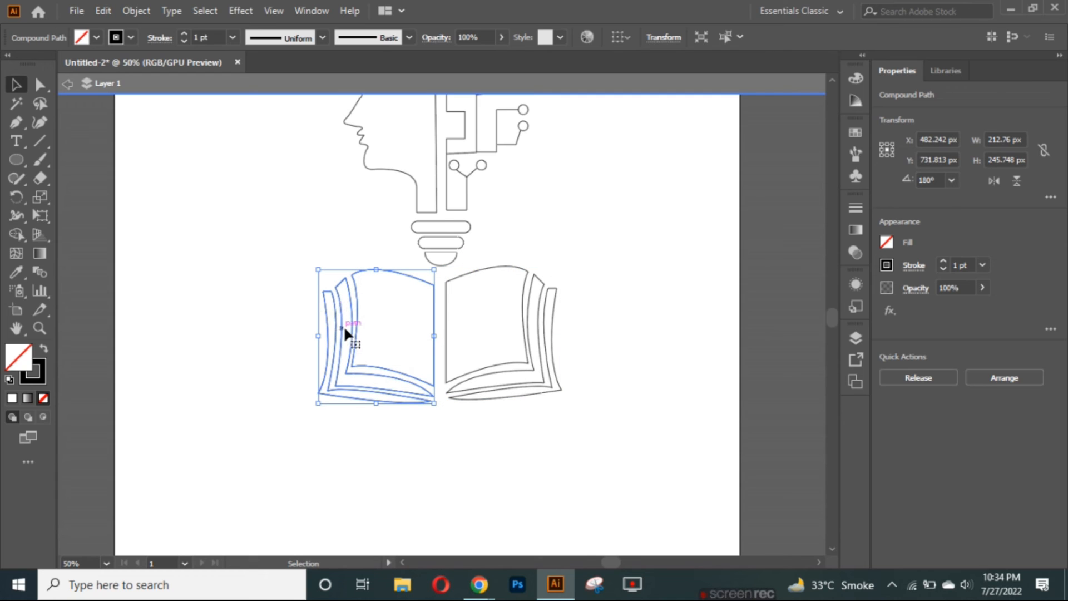
click(353, 341)
drag(354, 357, 358, 359)
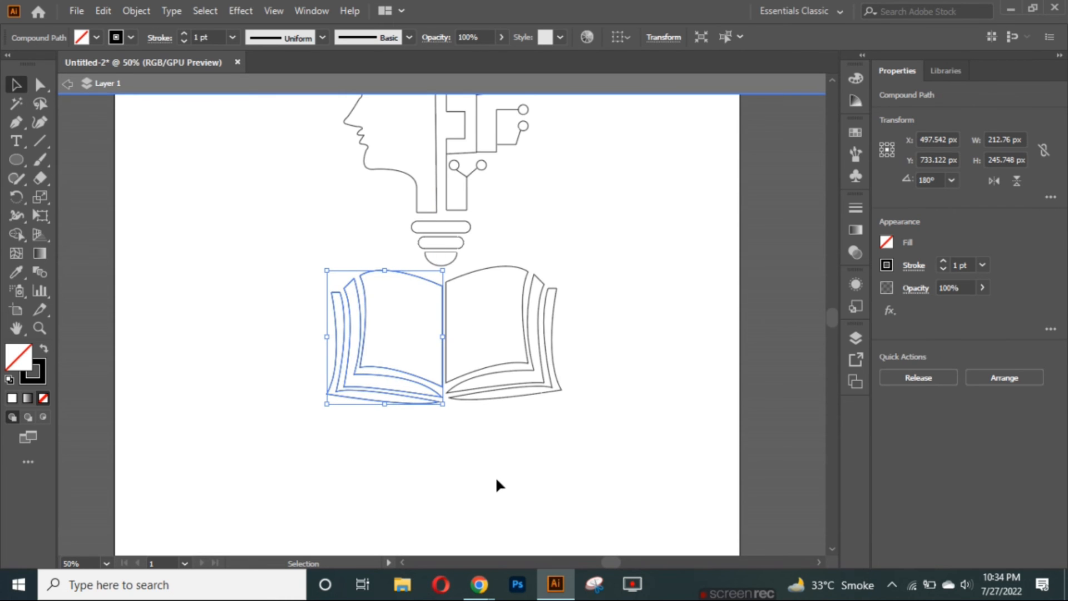
Step: Level the two book halves, group them, and shift the book slightly left beneath the bulb tip
key(ctrl+plus)
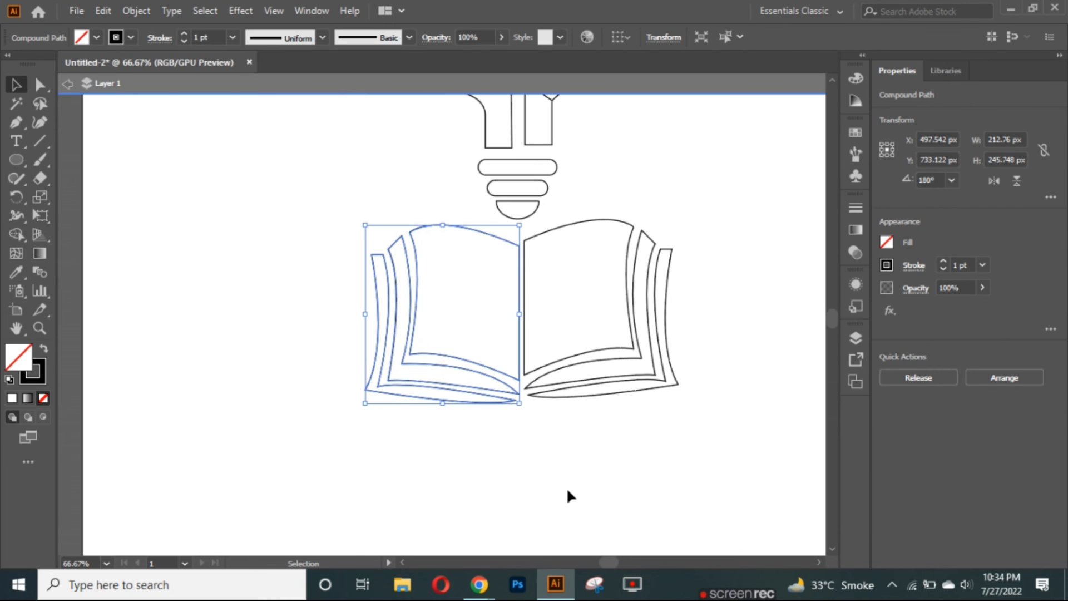
shift+click(537, 381)
key(ctrl+g)
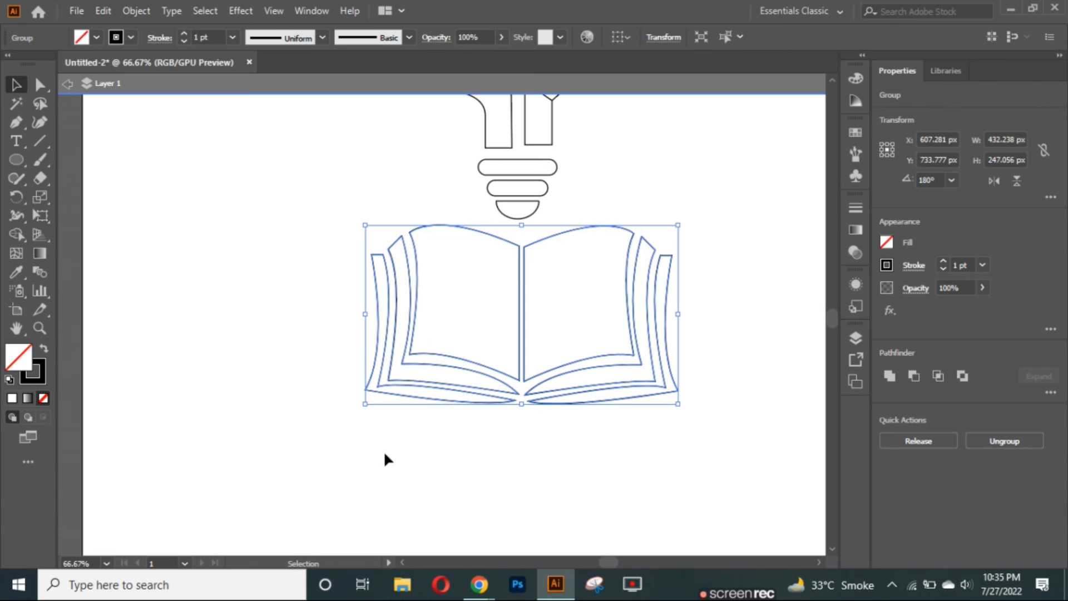
drag(520, 374, 514, 375)
click(529, 474)
Step: Swap the book group's fill and stroke to give it a solid black fill without an outline
click(457, 358)
click(44, 348)
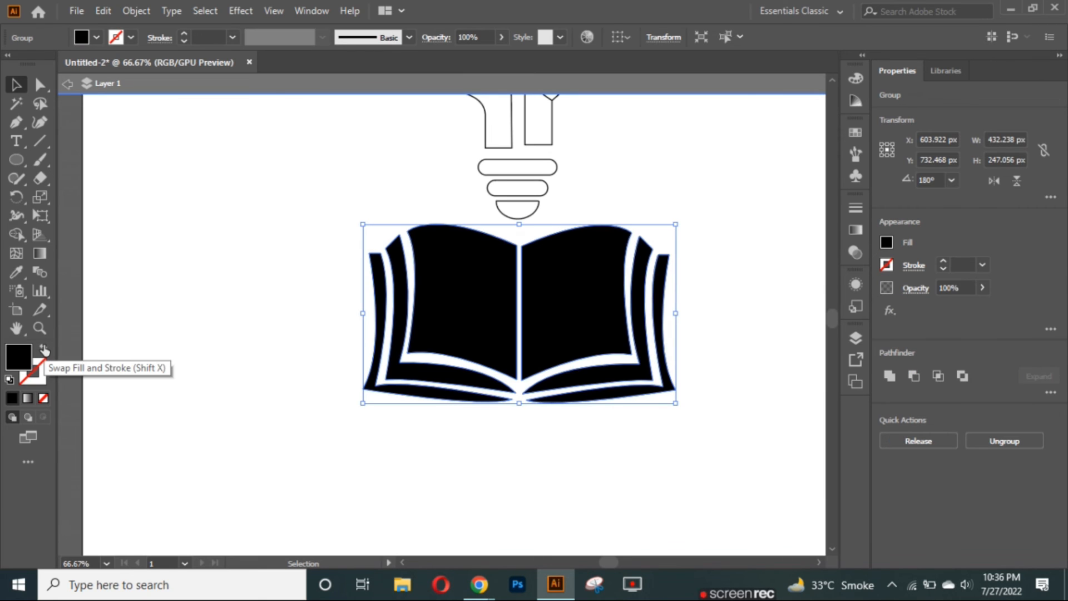
click(262, 264)
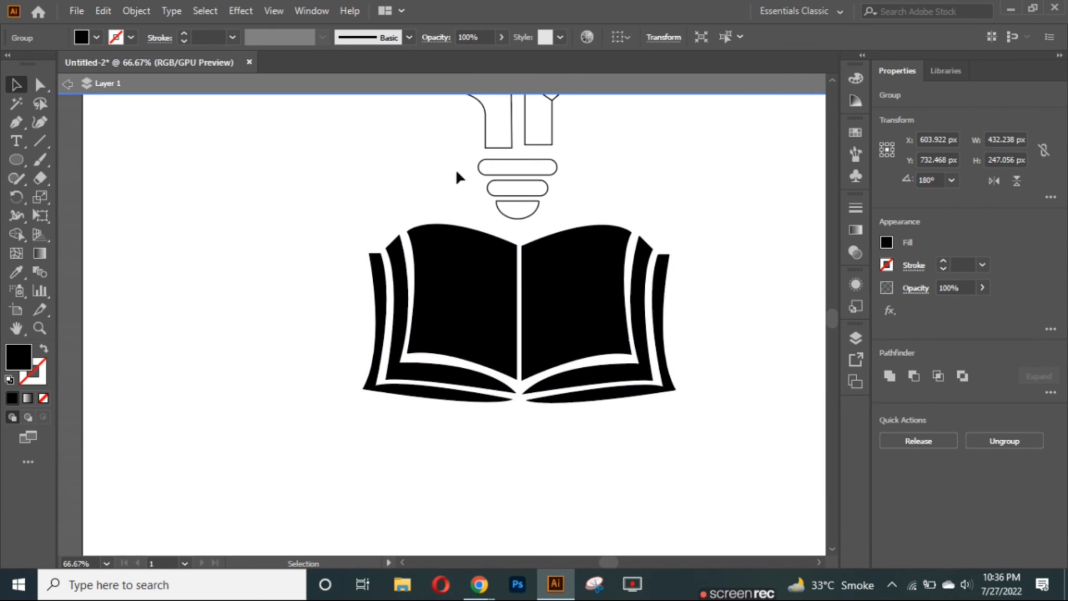
Step: Fill the head profile with yellow FFD30F
key(ctrl+minus)
key(ctrl+minus)
drag(833, 322, 832, 311)
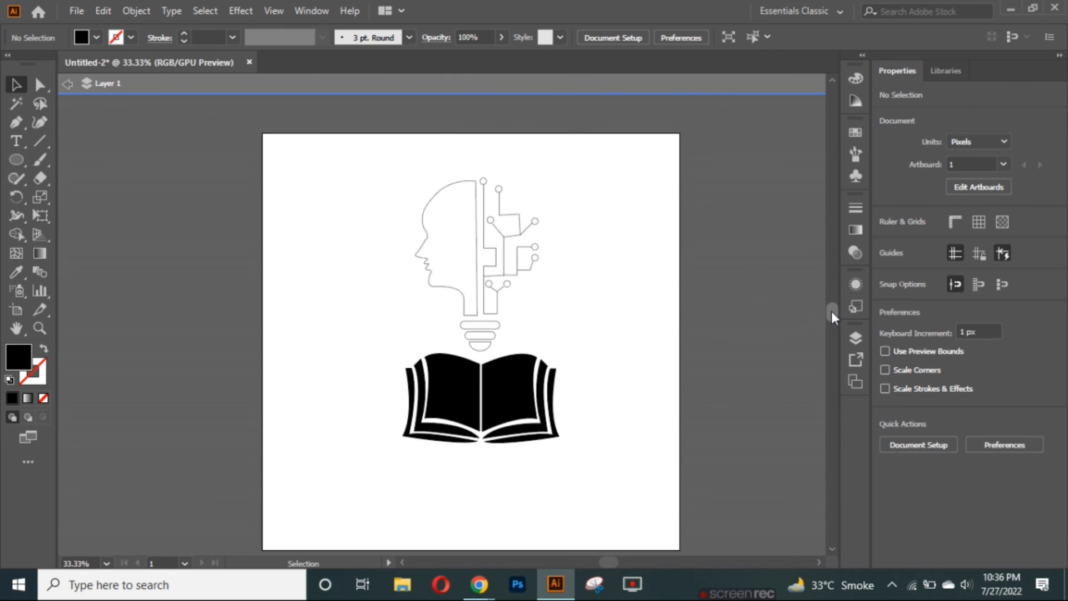
click(430, 278)
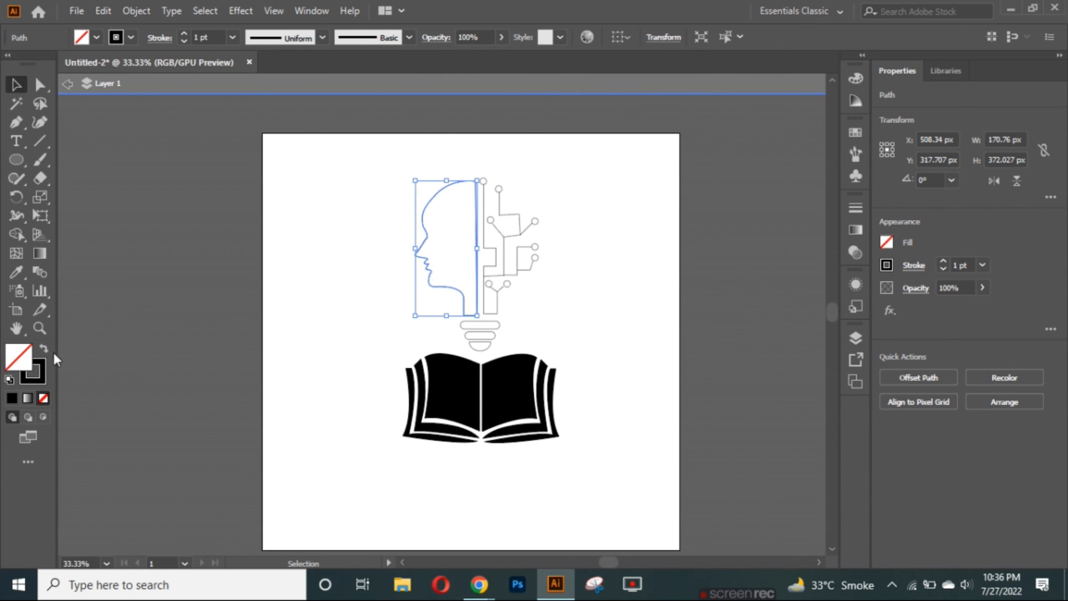
click(856, 78)
click(683, 111)
click(682, 113)
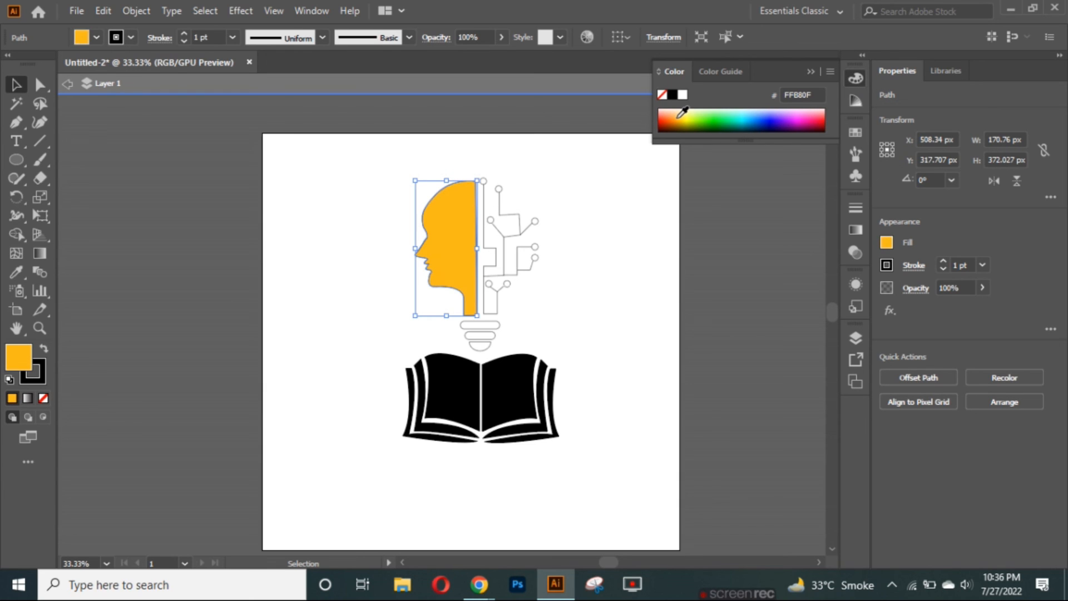
click(684, 113)
click(686, 112)
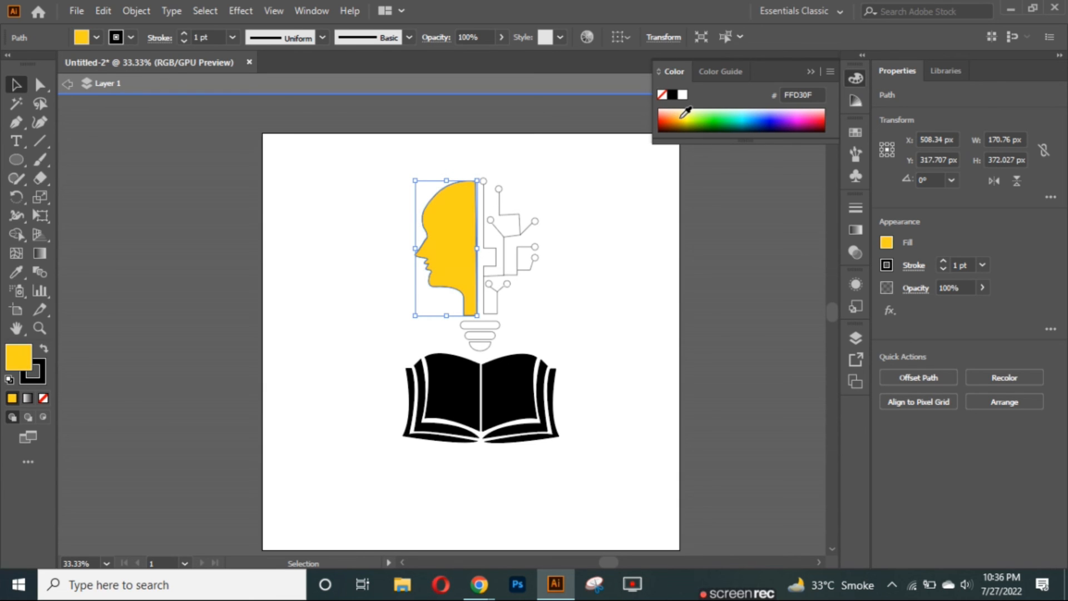
click(809, 74)
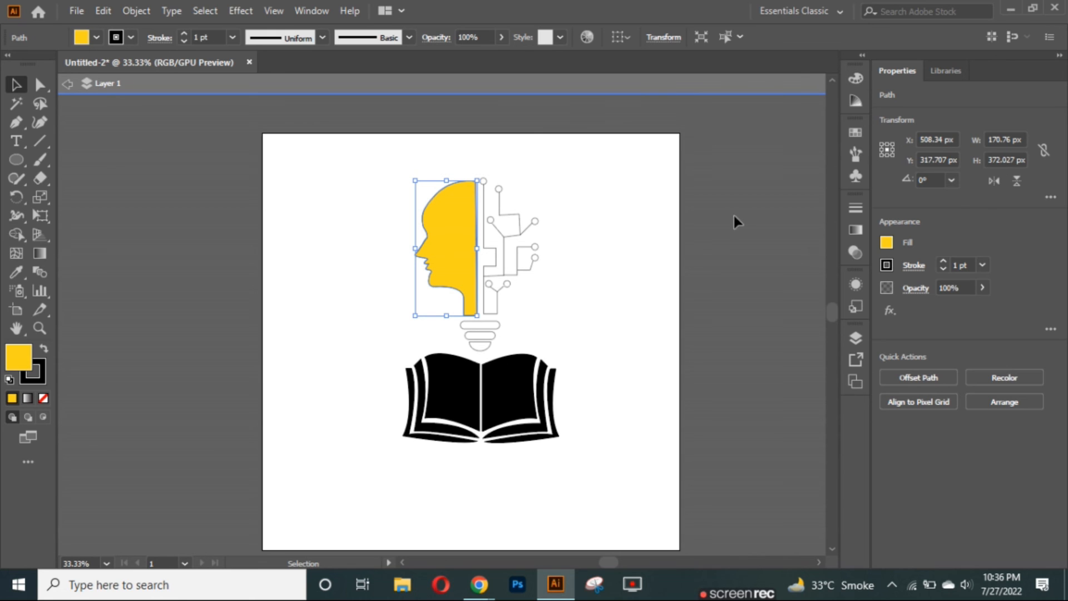
Step: Give the circuit line group a 2 pt stroke in dark purple 1A004F
click(495, 266)
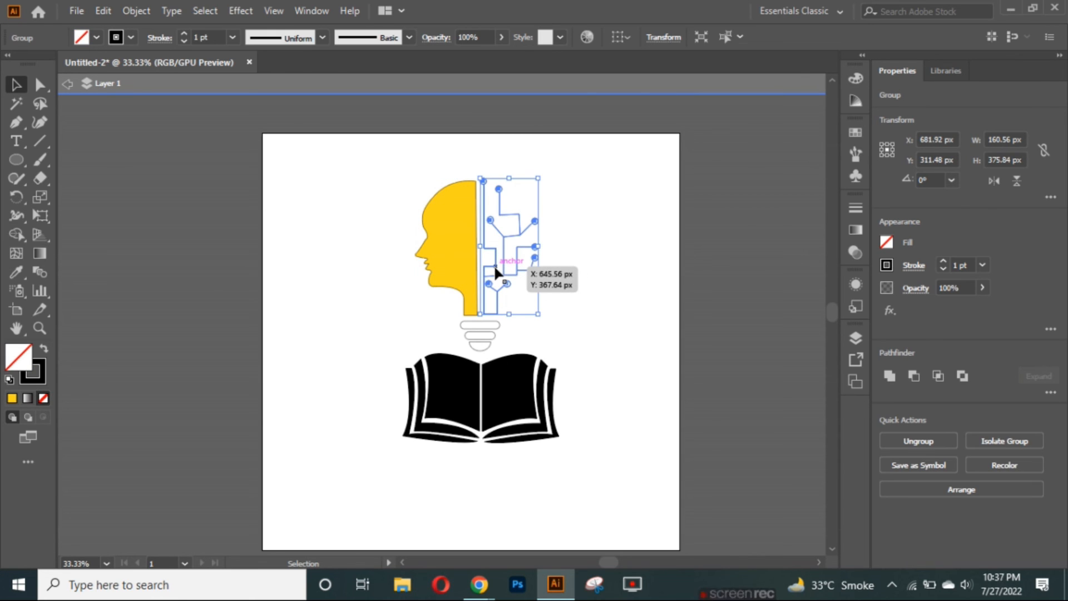
click(43, 361)
click(784, 122)
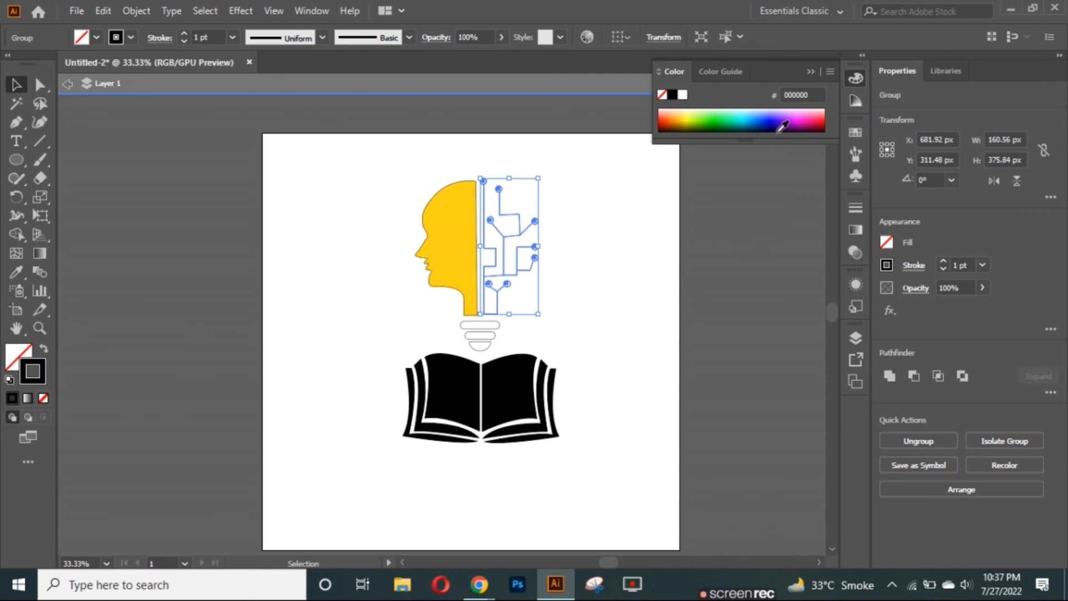
key(ctrl+shift+a)
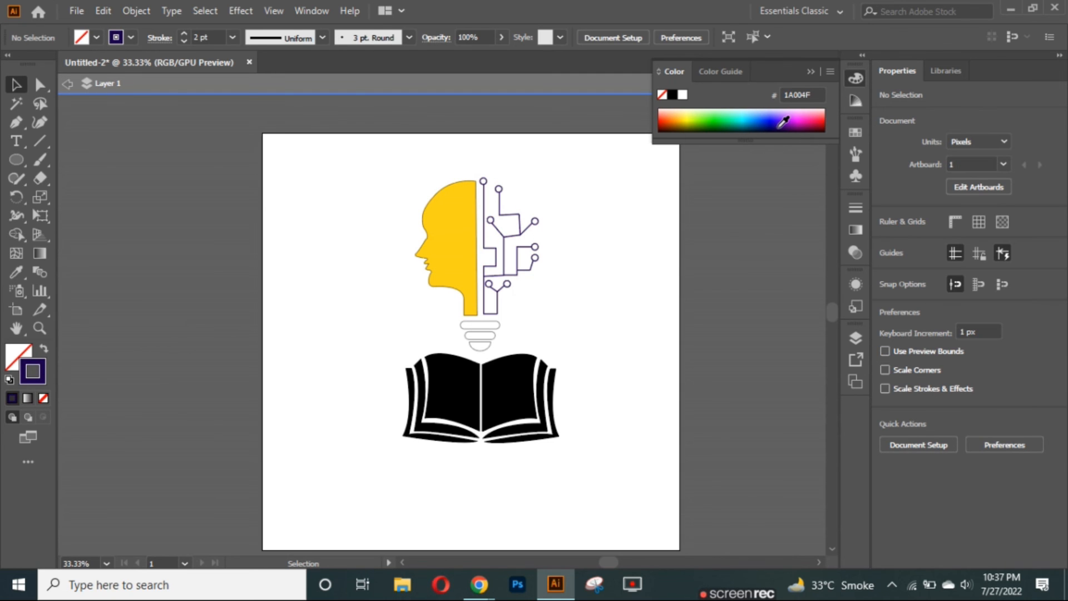
Step: Remove the black outline from the yellow head profile
click(423, 218)
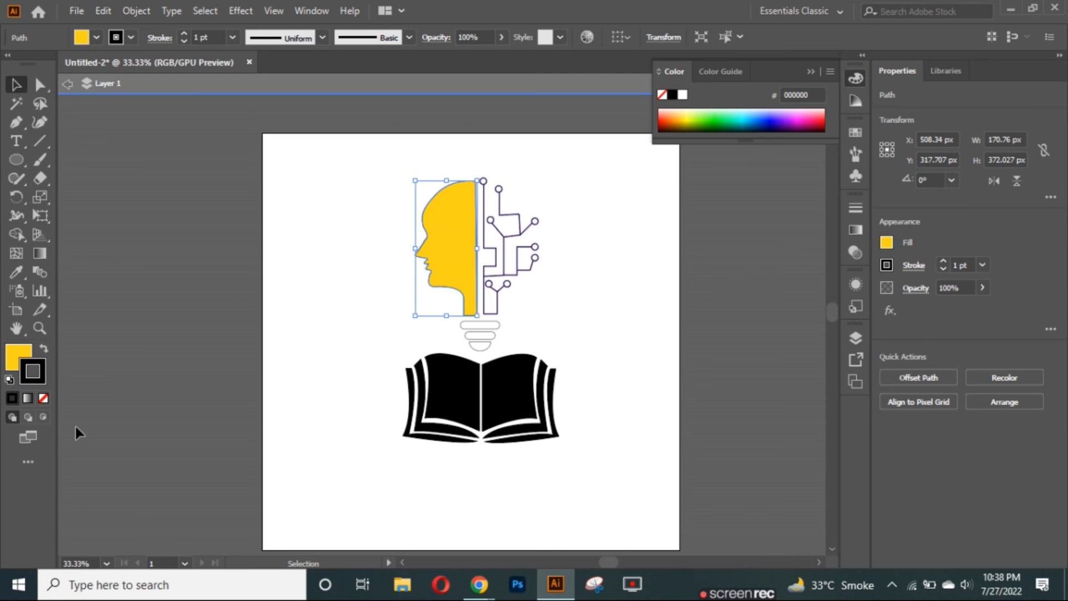
click(44, 398)
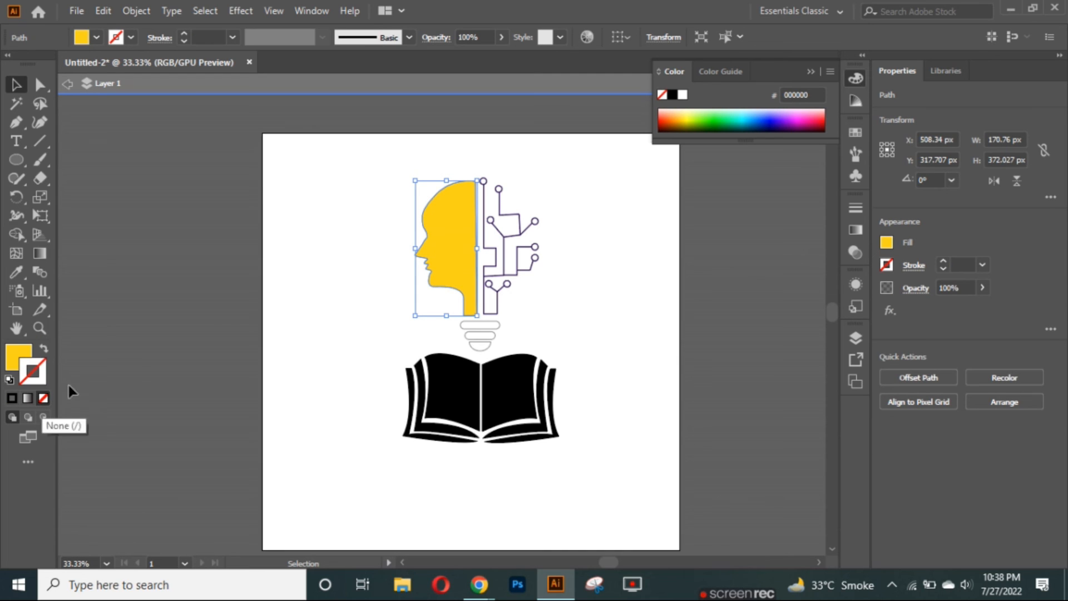
click(174, 338)
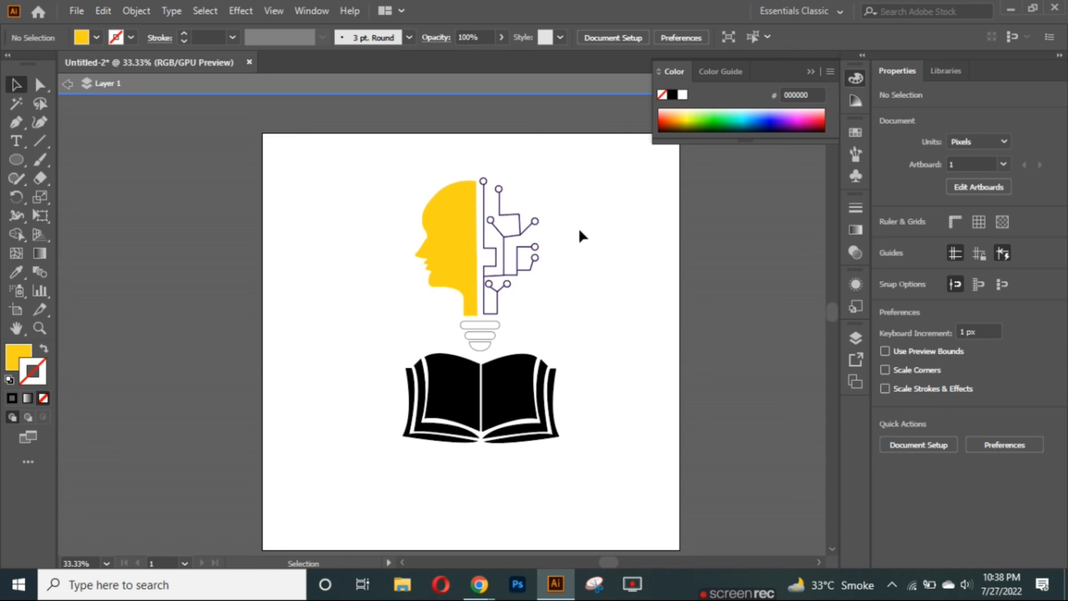
Step: Select the two rounded bars and the bulb tip and give them a solid black fill without an outline
click(483, 331)
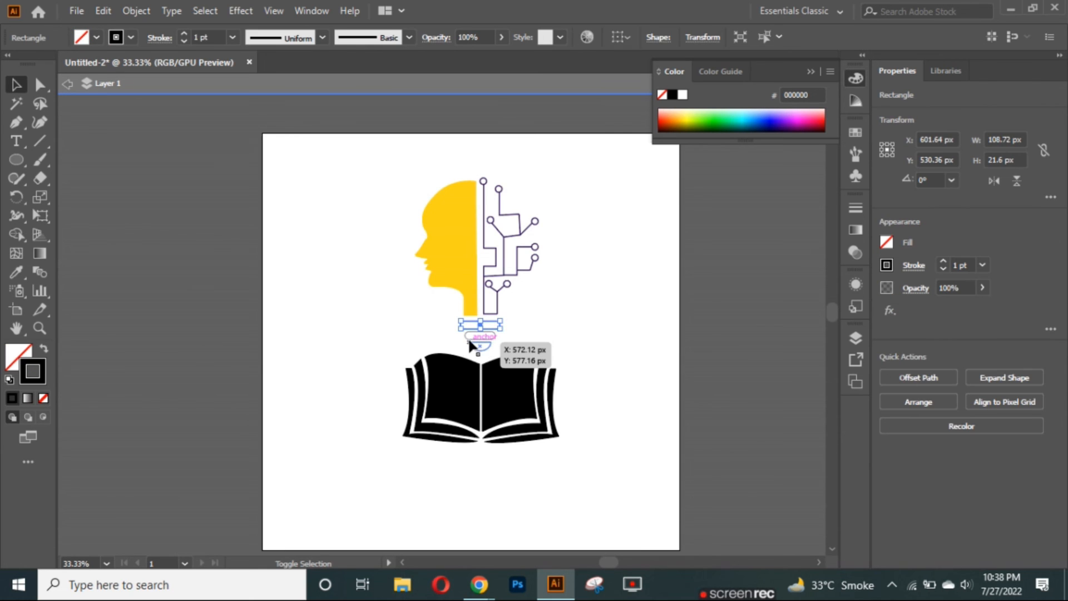
shift+click(479, 351)
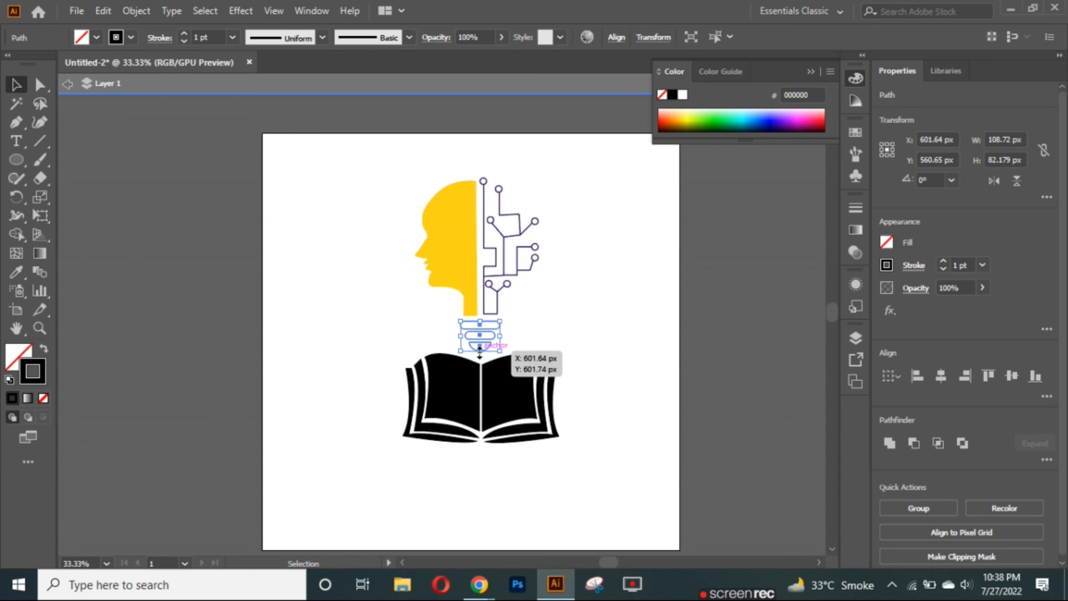
click(45, 348)
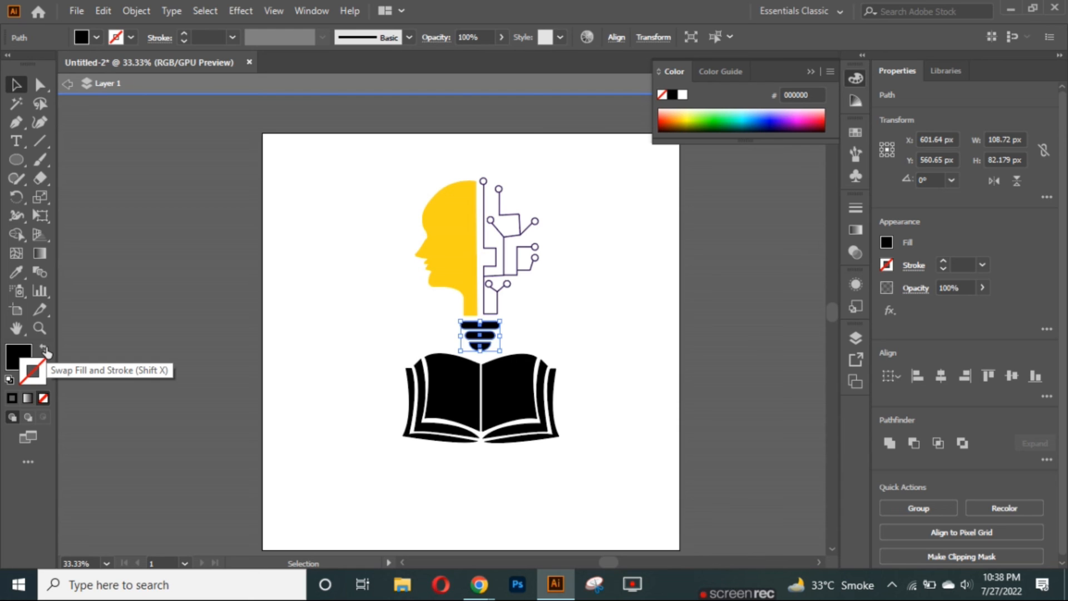
click(172, 312)
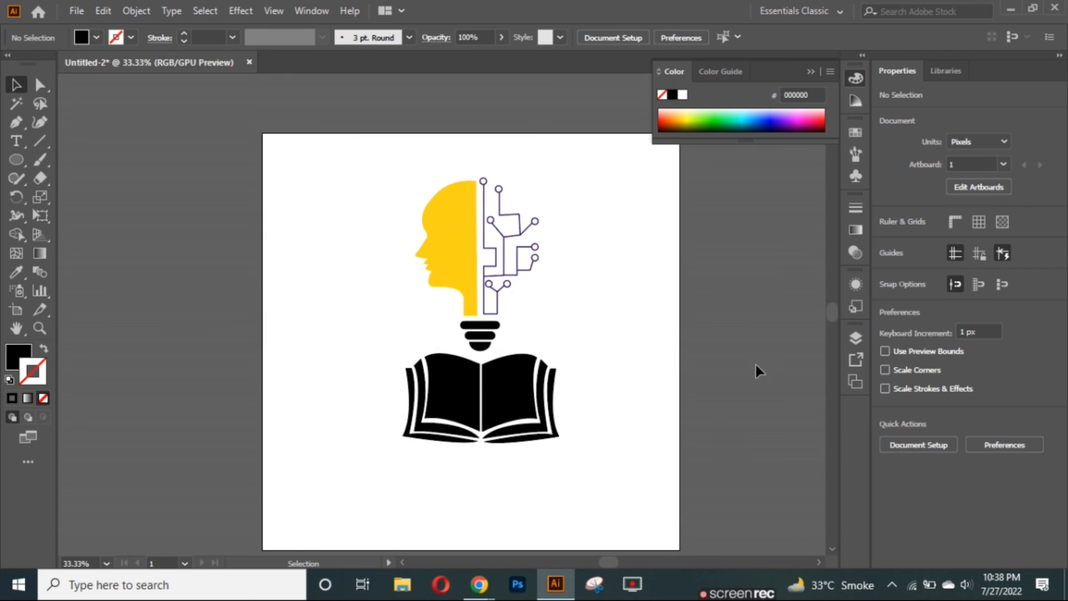
click(810, 73)
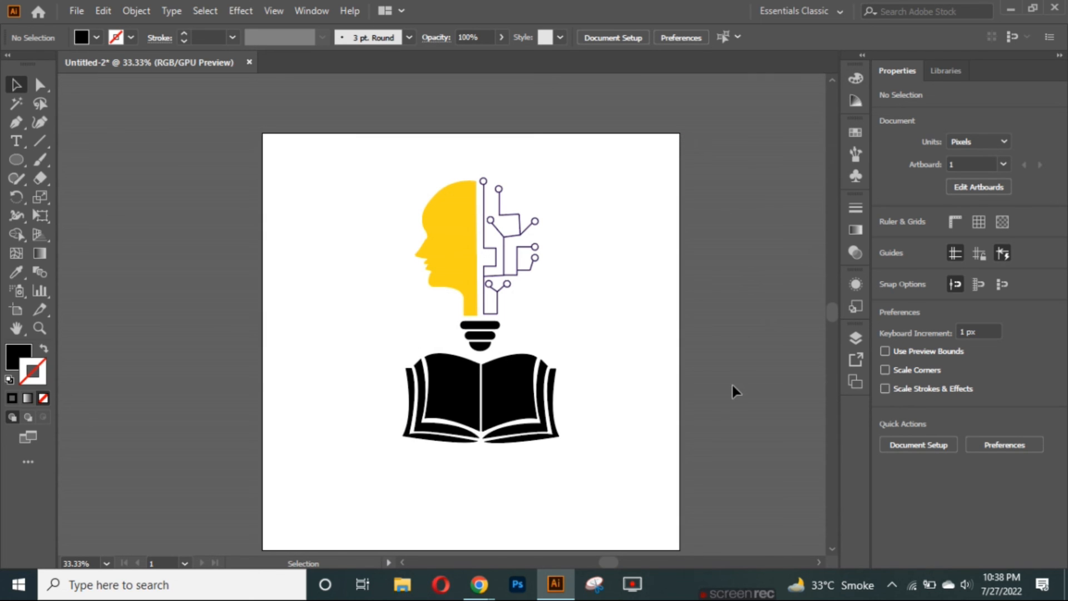